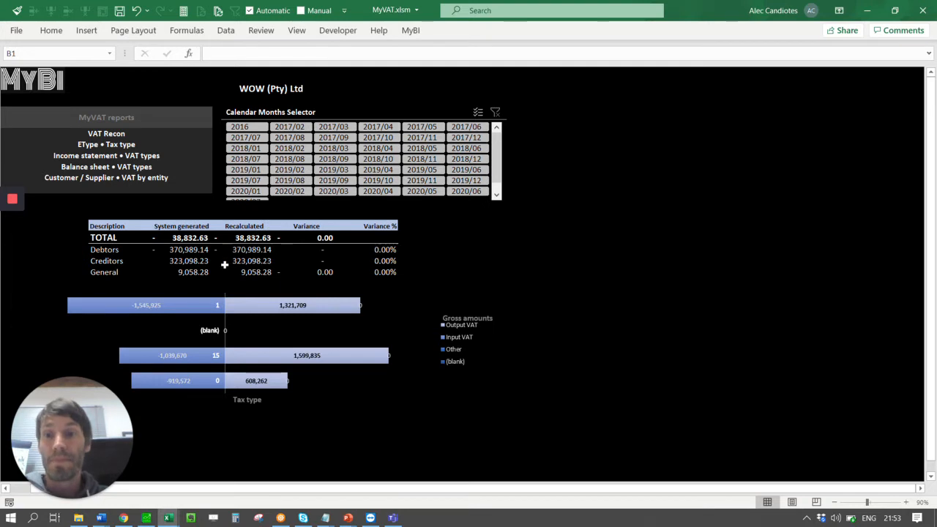
- Review the total variance and the Debtors, Creditors and General lines in the VAT summary table
click(329, 238)
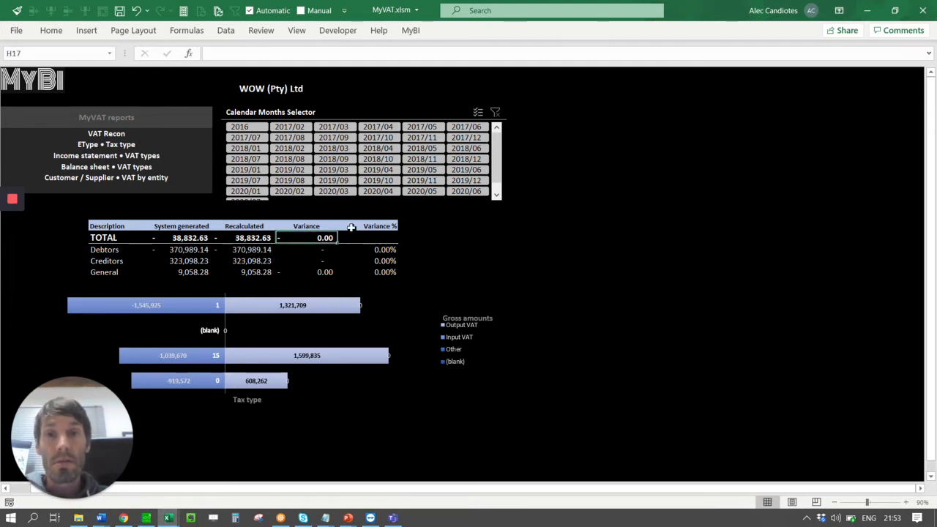
click(127, 249)
click(123, 261)
click(120, 273)
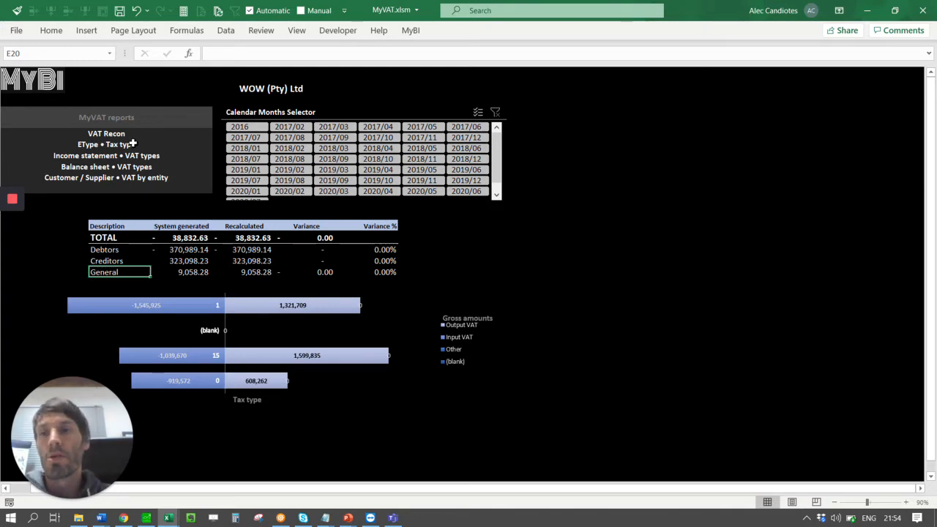
- Open the VAT Recon report and drill down into the trial balance's grand total for Total Amount
click(109, 134)
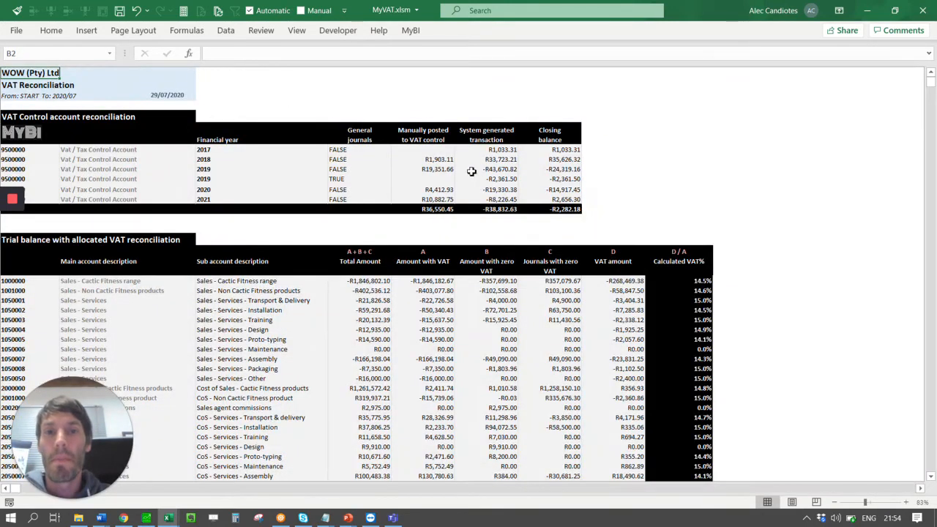
click(379, 310)
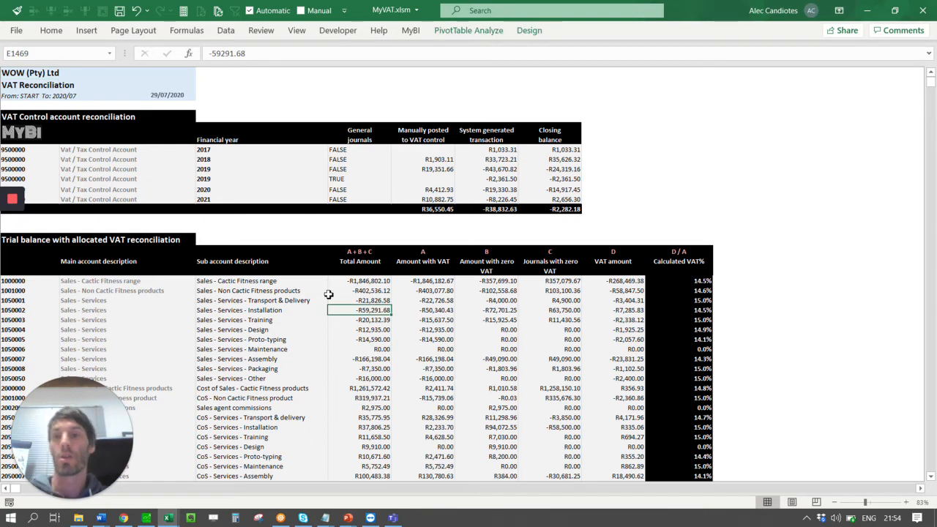
key(ctrl+Down)
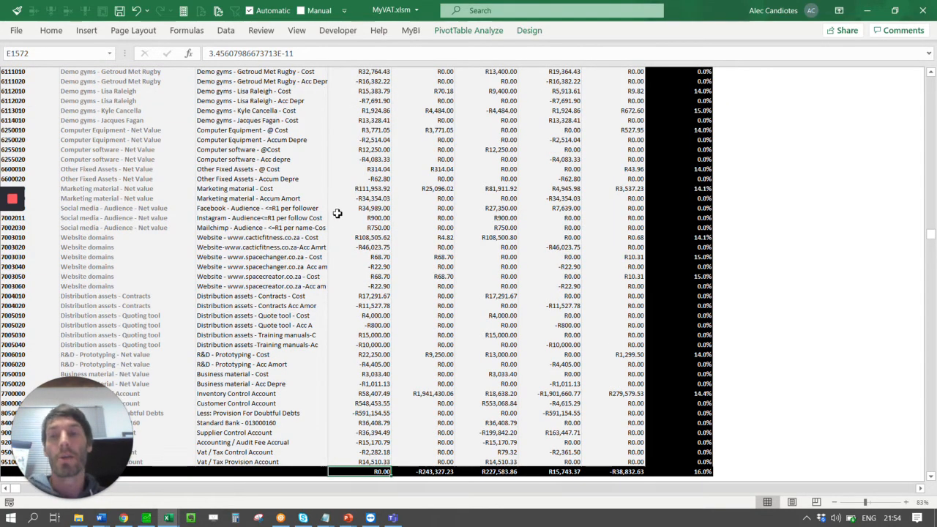
scroll(384, 388, down, 4)
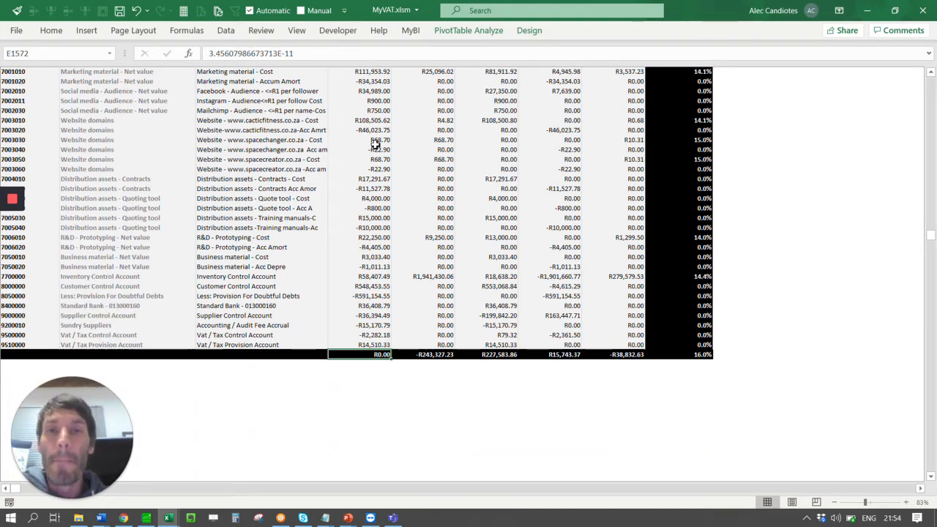
double_click(384, 356)
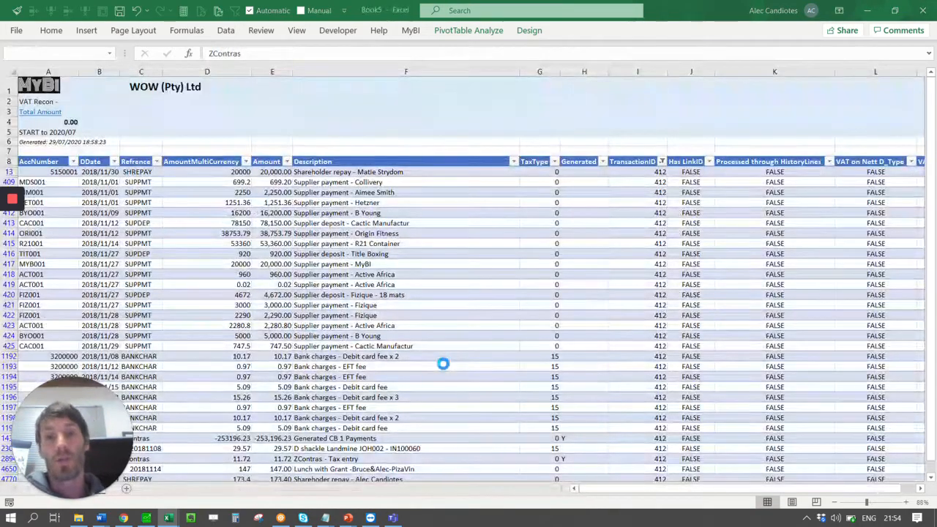
- Examine the extracted transaction list, including its Refrence and Description columns
scroll(366, 337, down, 3)
scroll(359, 295, up, 3)
click(376, 225)
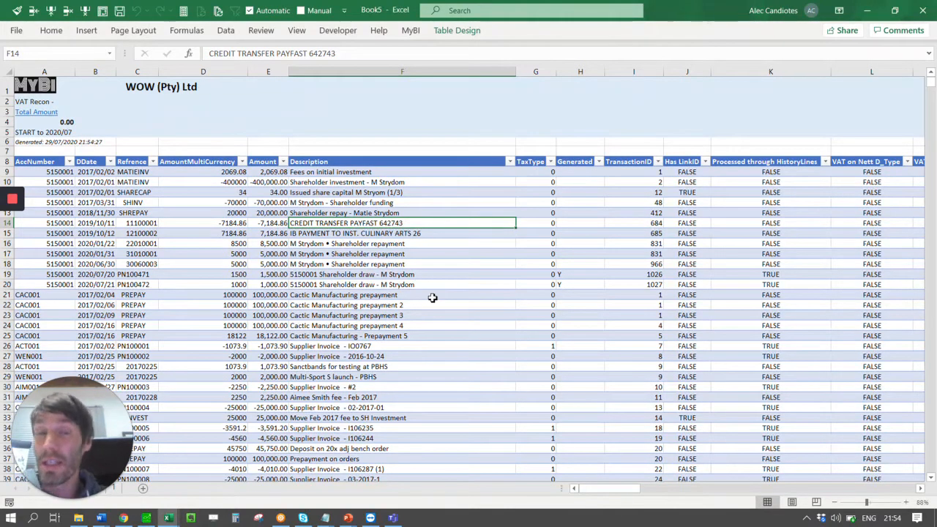
click(145, 160)
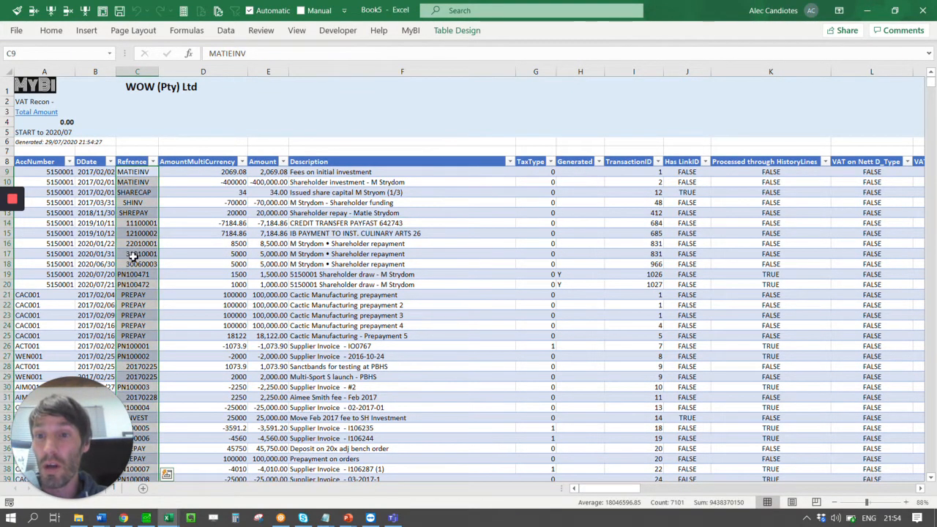
click(345, 234)
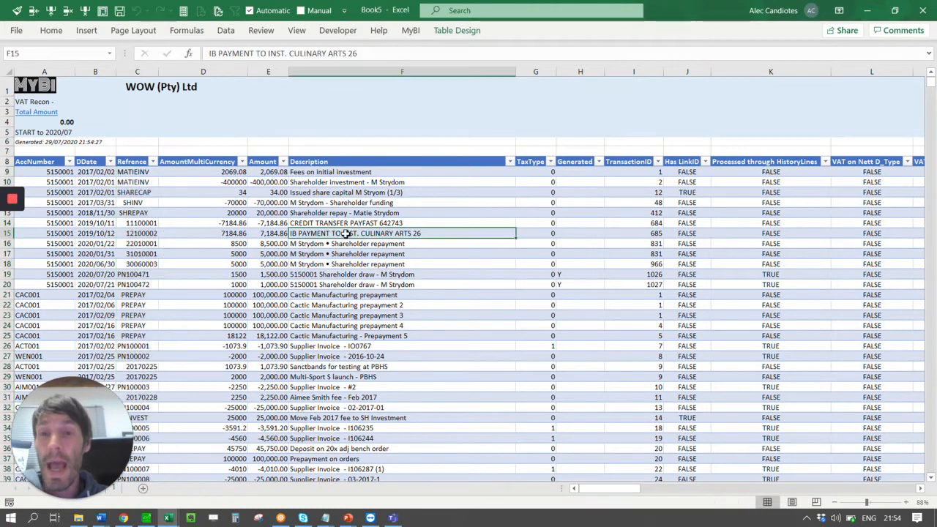
- Filter the Refrence column with the search "zcontr" and examine the generated payment and receipt entries
click(152, 161)
click(91, 292)
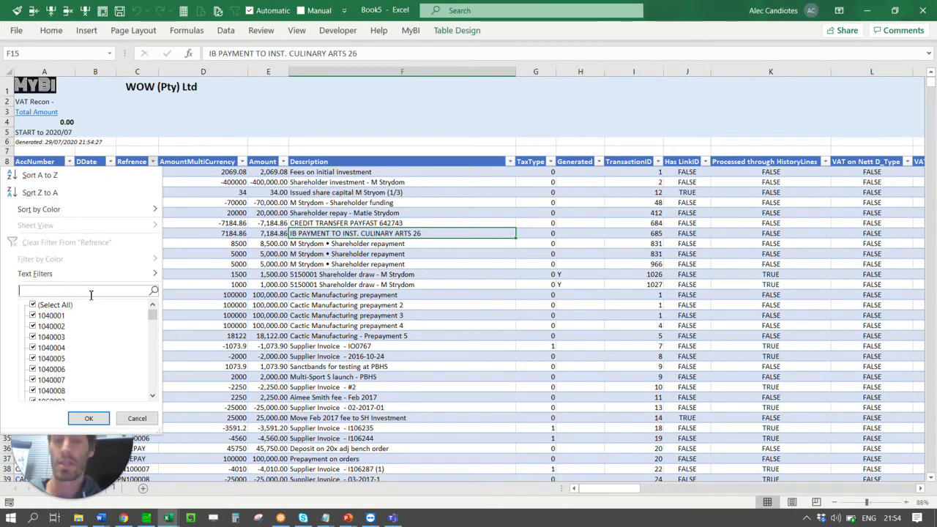
text(zcontr)
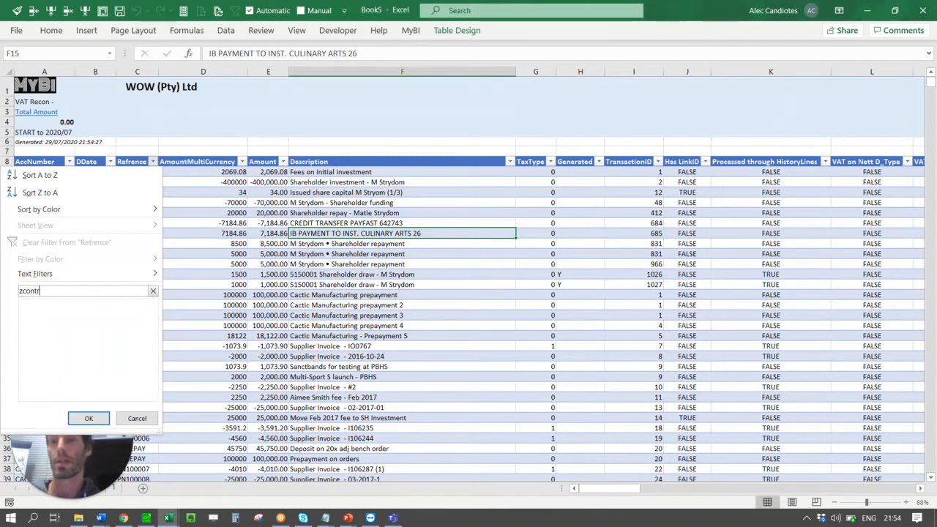
click(88, 418)
click(136, 184)
scroll(424, 236, down, 10)
scroll(322, 248, up, 15)
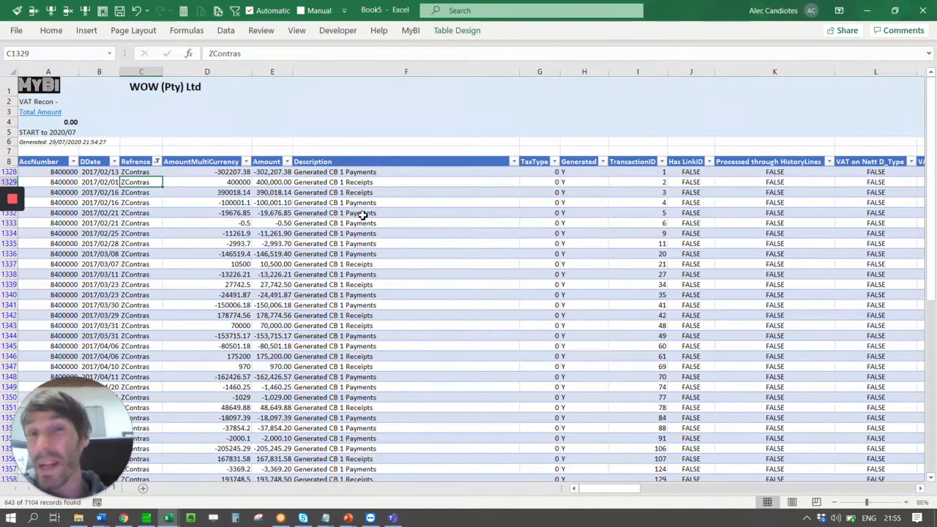
click(342, 202)
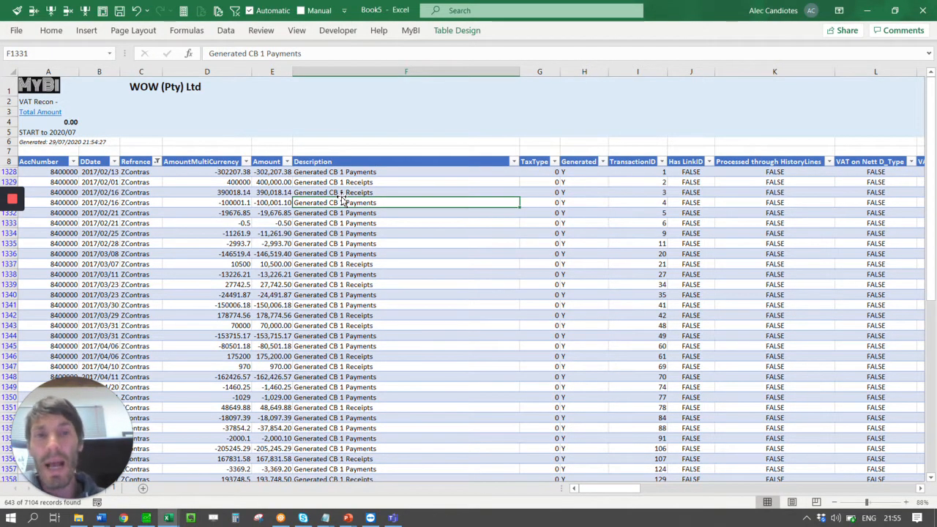
click(345, 182)
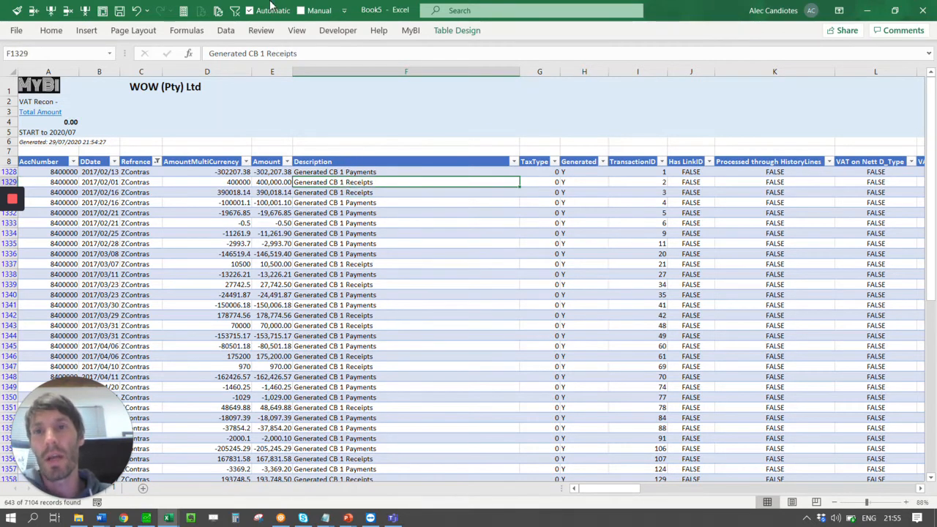
- Clear the Refrence filter and create a PivotTable from the whole transaction table on a new worksheet
click(235, 10)
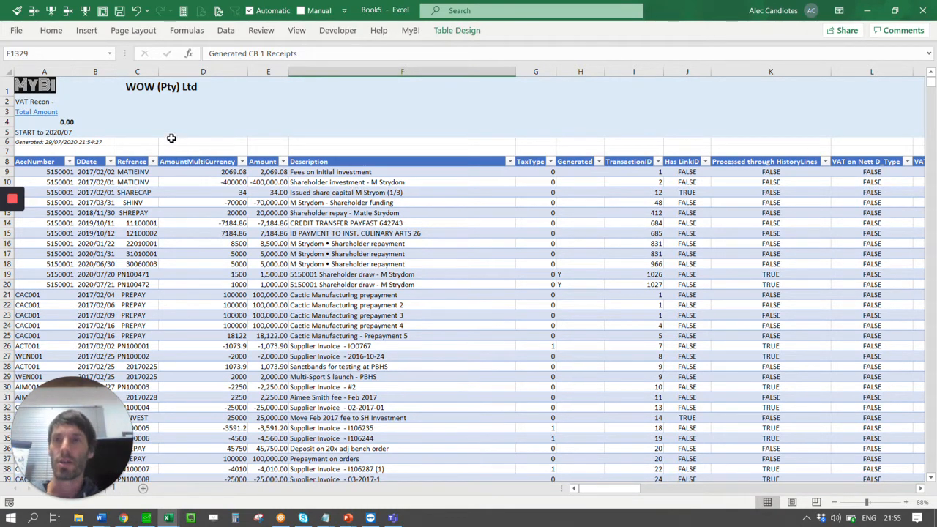
click(103, 10)
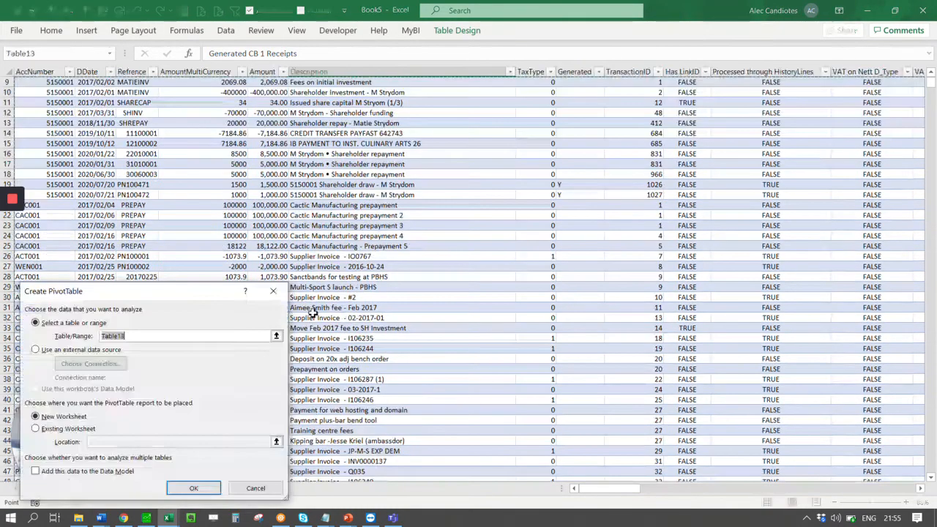
click(192, 489)
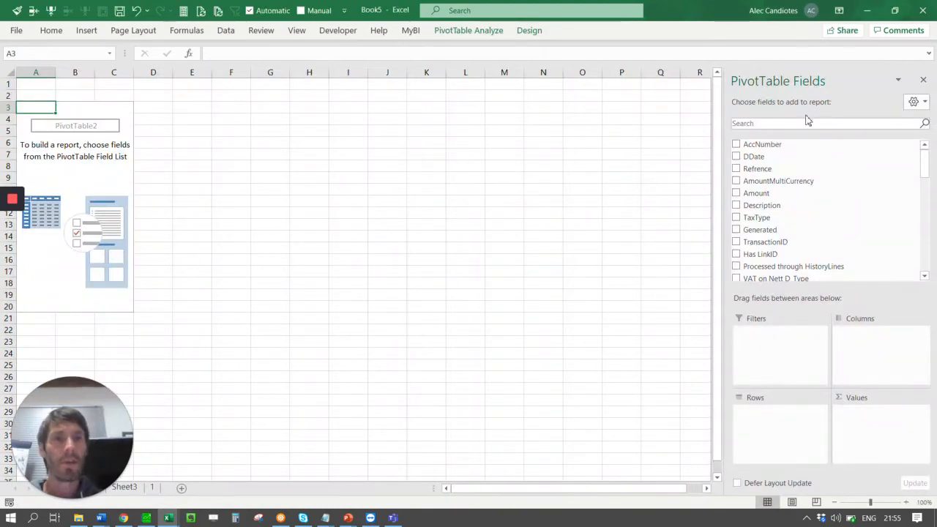
- Find the Etype description field with the search "ety" and add it to the PivotTable rows
click(792, 126)
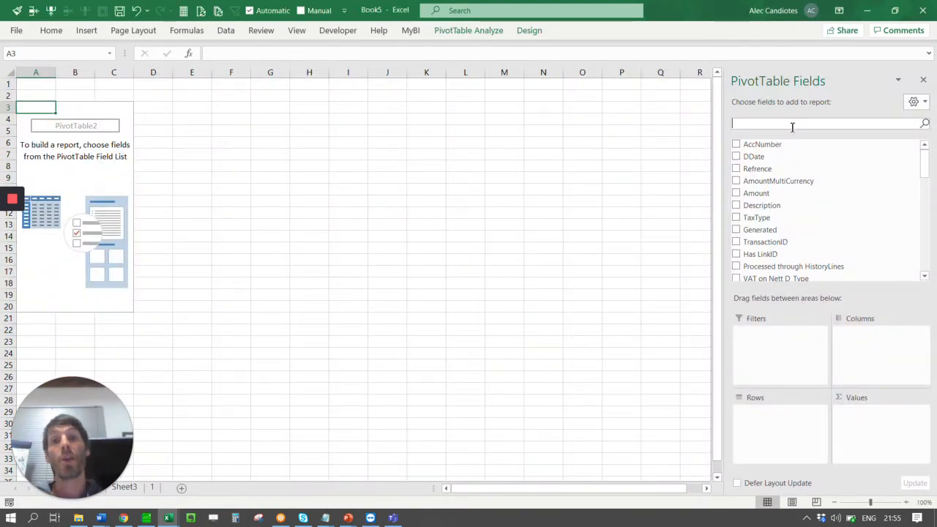
text(ety)
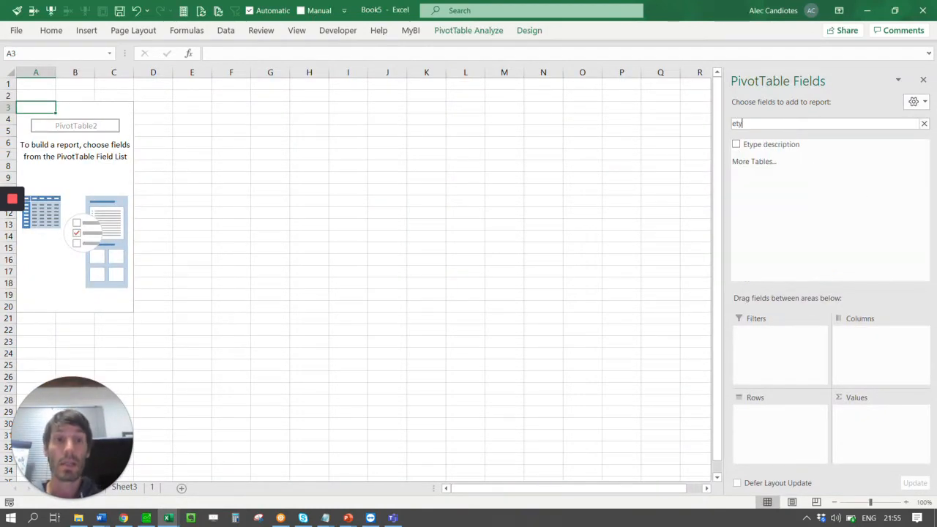
drag(810, 152, 801, 457)
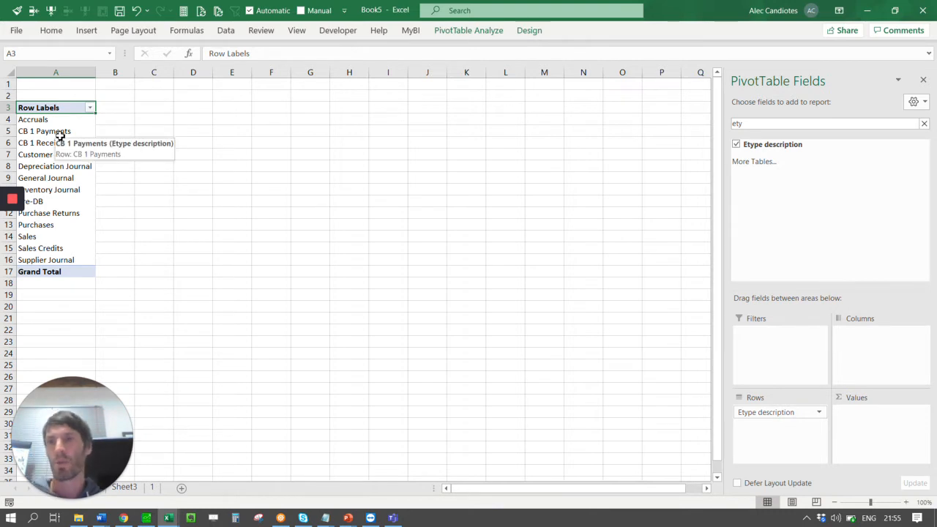
ctrl+scroll(224, 149, up, 1)
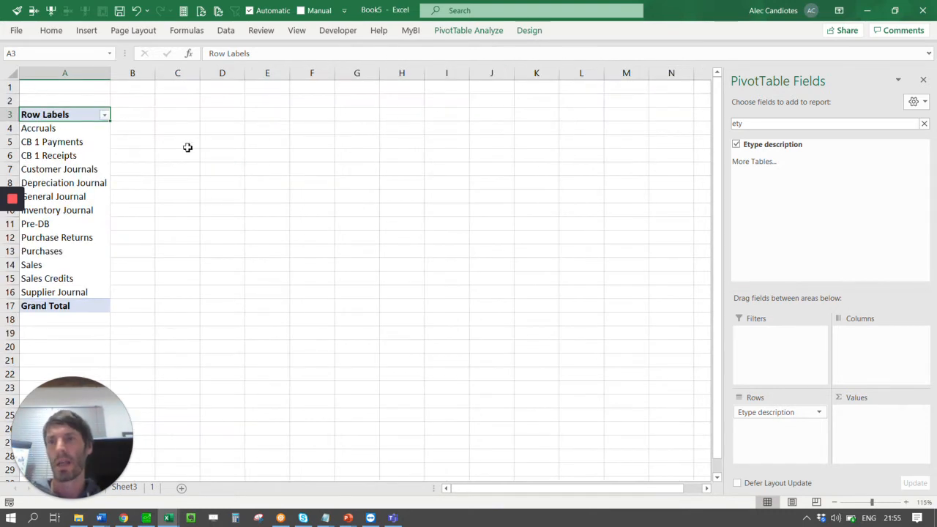
- Search the PivotTable fields for "tran" and add TransactionID to the rows beneath Etype description
drag(845, 123, 391, 60)
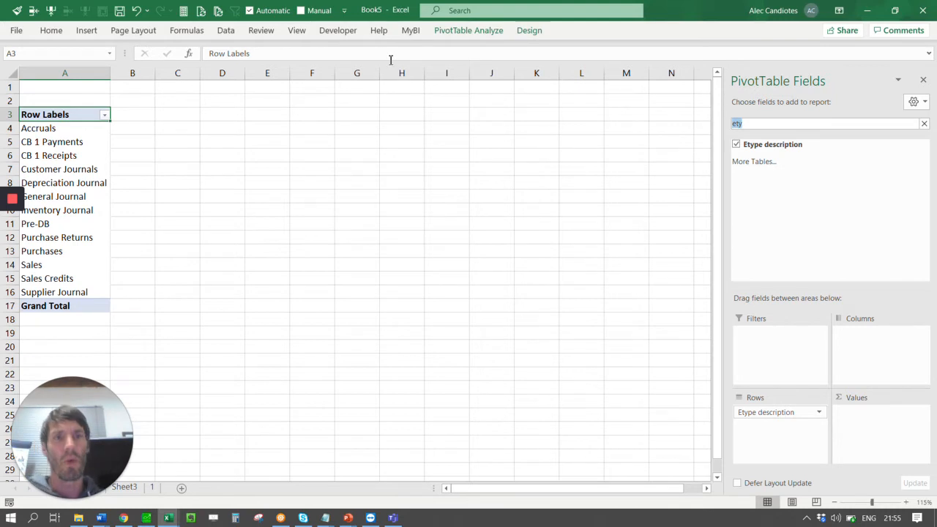
text(tran)
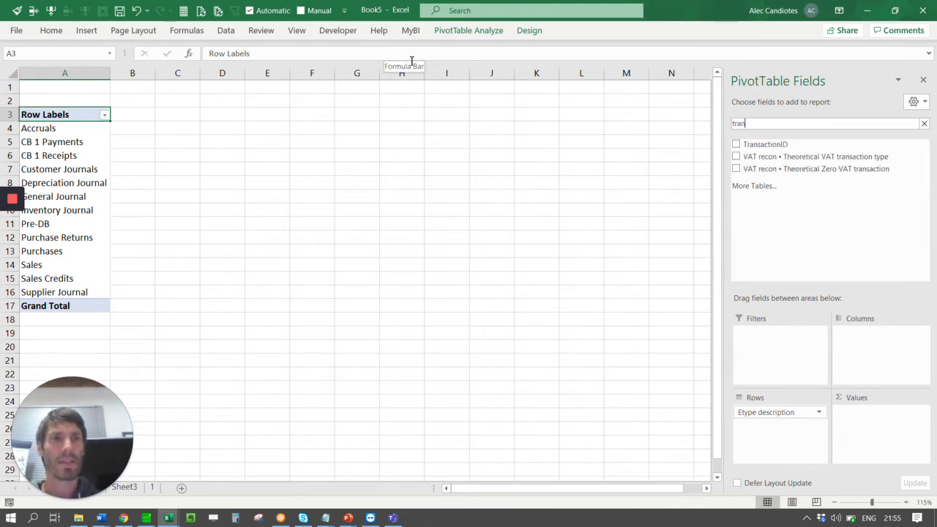
drag(847, 144, 754, 432)
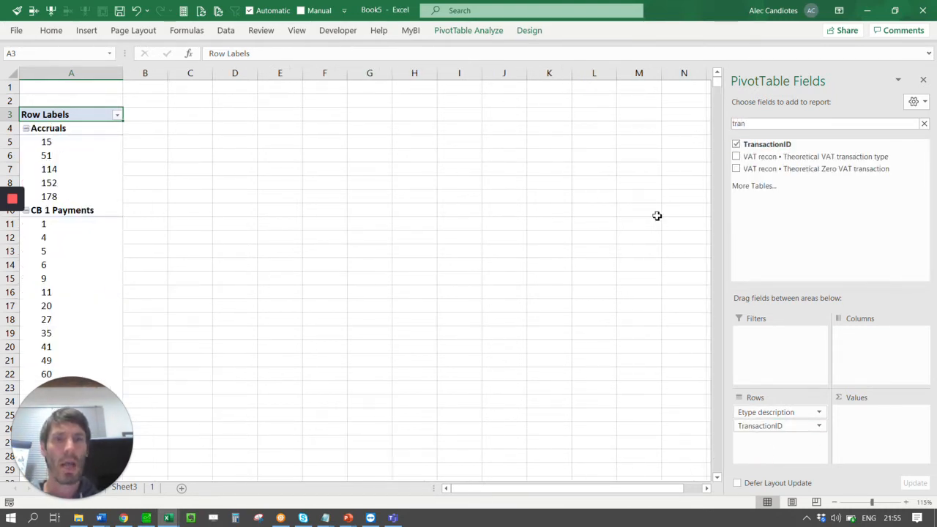
- Add TransactionID to the PivotTable values and summarize it by Count
drag(776, 144, 878, 428)
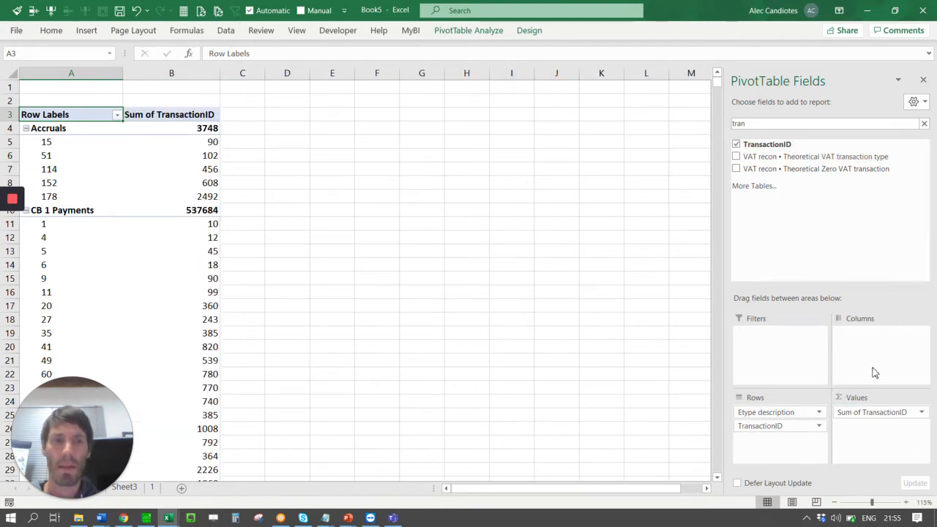
click(921, 412)
click(921, 412)
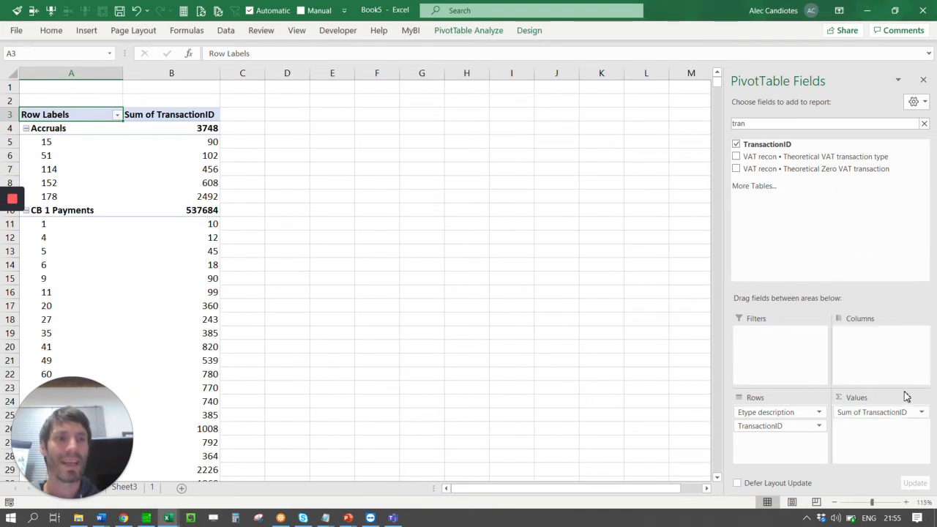
click(921, 412)
click(883, 399)
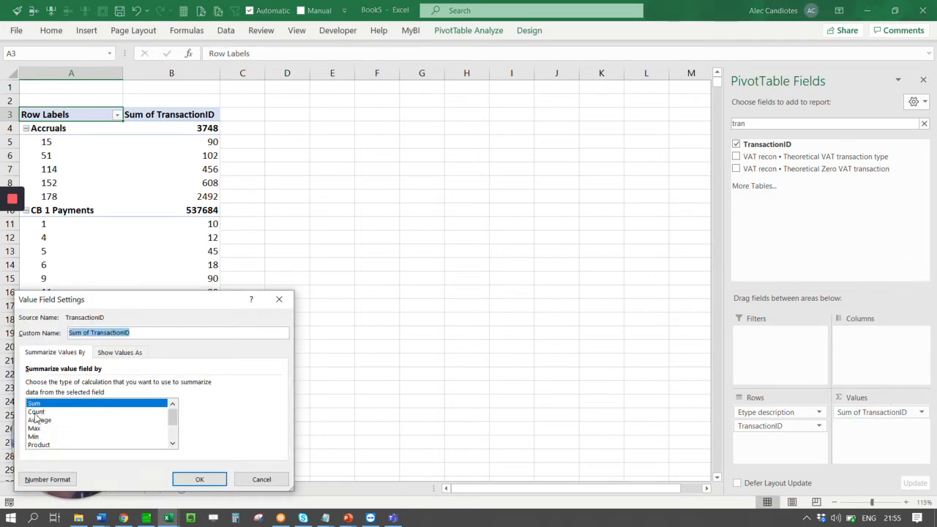
click(43, 412)
click(194, 479)
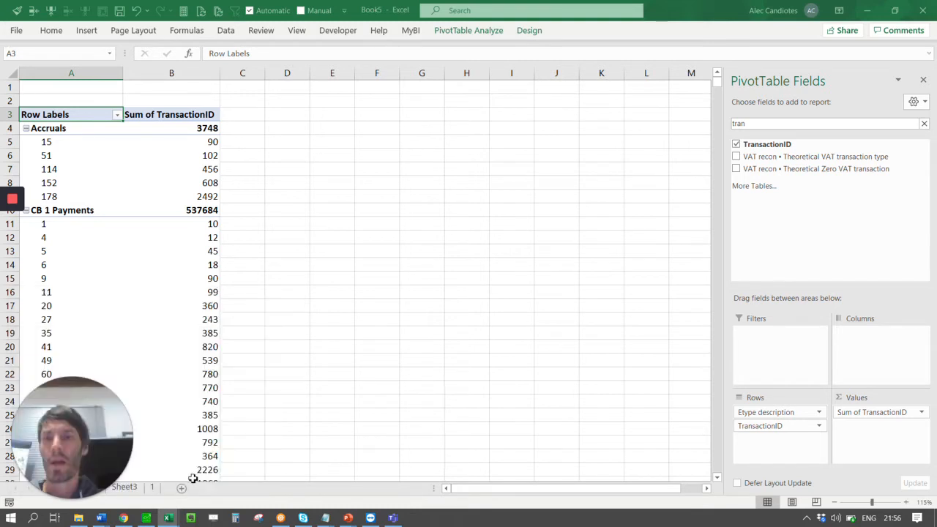
click(145, 242)
- Examine the entry counts per TransactionID under Accruals and CB 1 Payments for a transaction with many entries
click(62, 143)
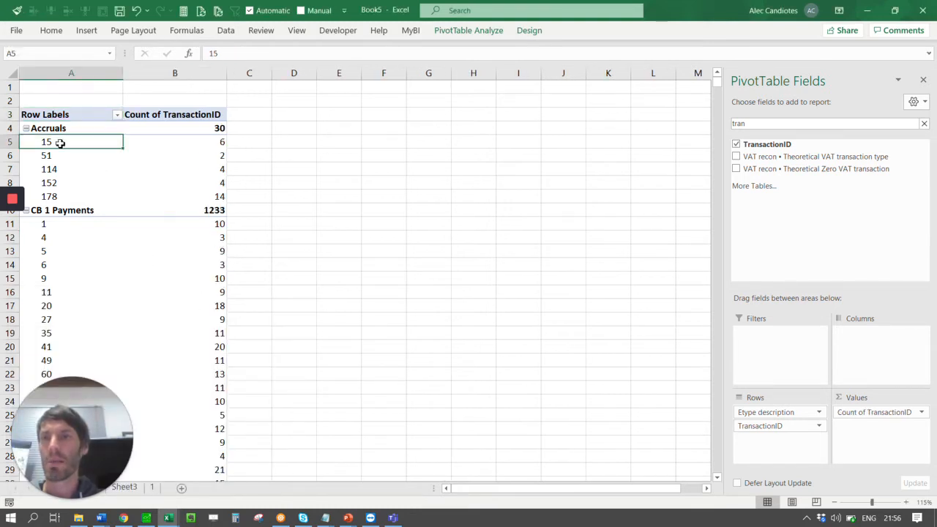
click(217, 153)
click(225, 145)
scroll(177, 268, down, 20)
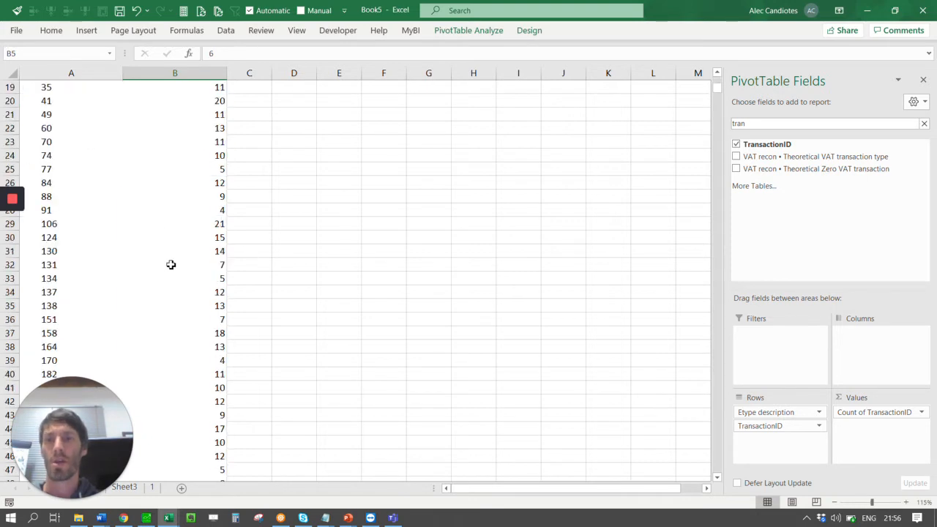
scroll(176, 217, up, 1)
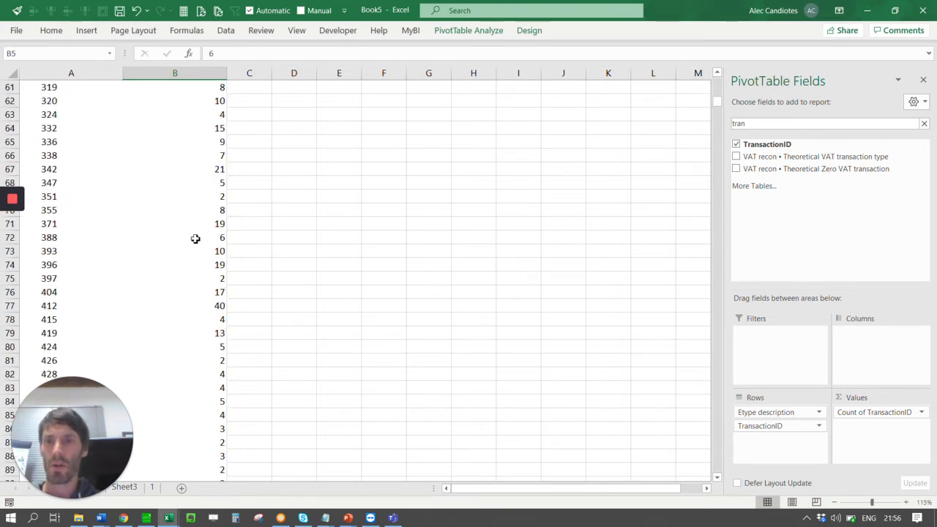
scroll(212, 296, down, 4)
scroll(223, 297, down, 10)
scroll(223, 297, up, 1)
click(205, 186)
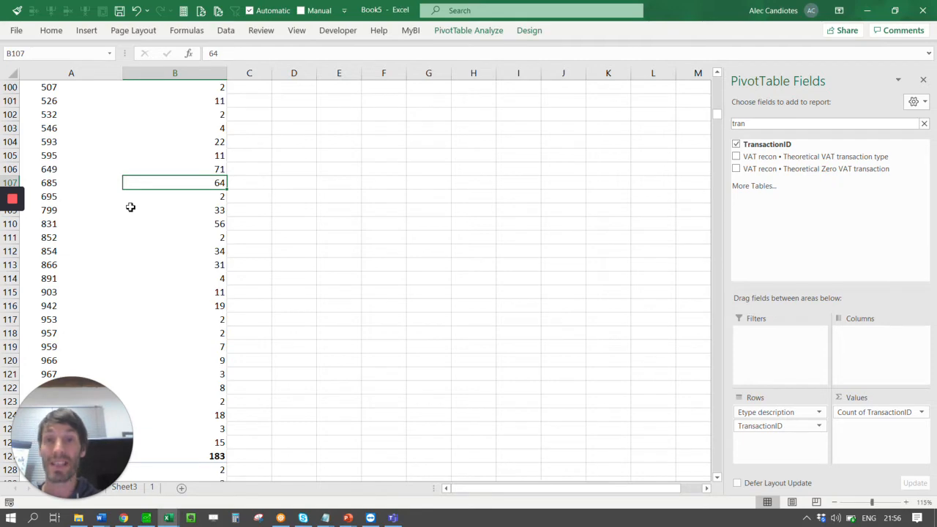
- Drill down into the count for CB 1 Payments transaction 685 and select its Amount column to check the sum
double_click(211, 184)
click(331, 180)
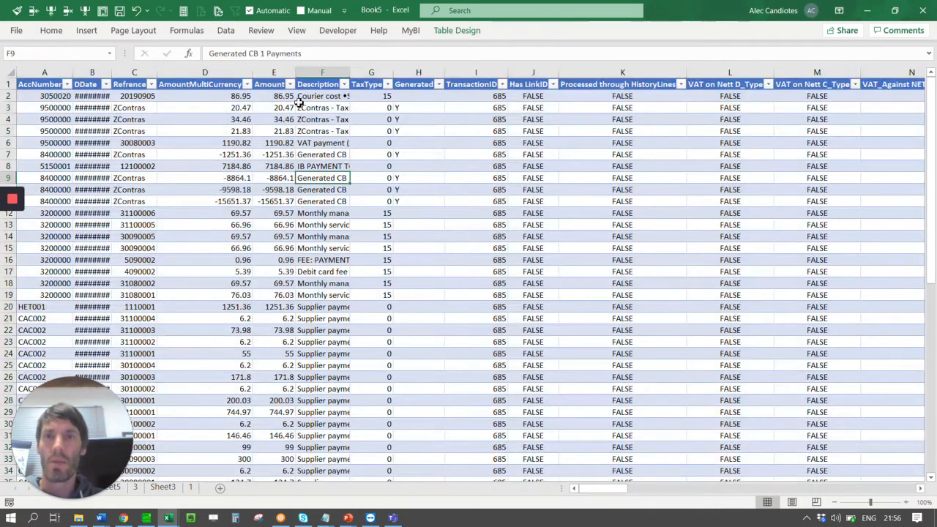
click(274, 83)
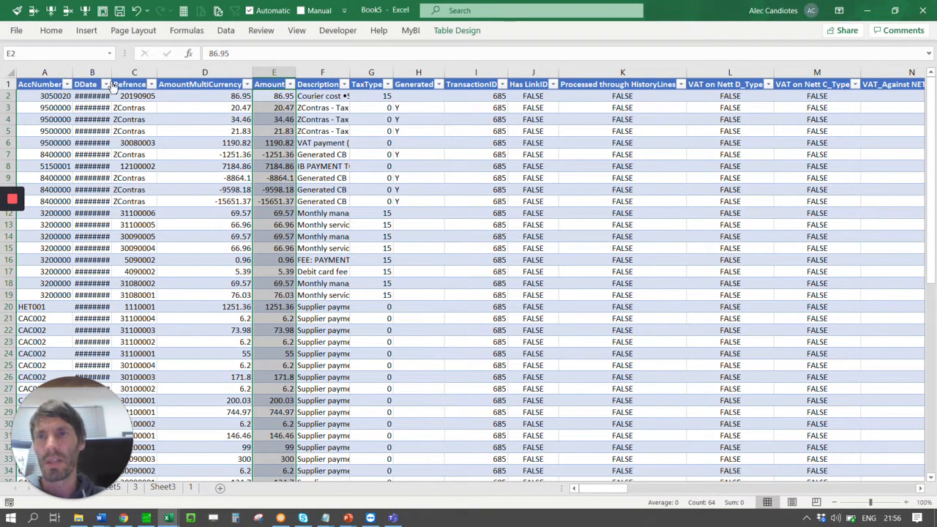
- Check the account numbers listed in the AccNumber filter and autofit the DDate column to show its dates
click(67, 84)
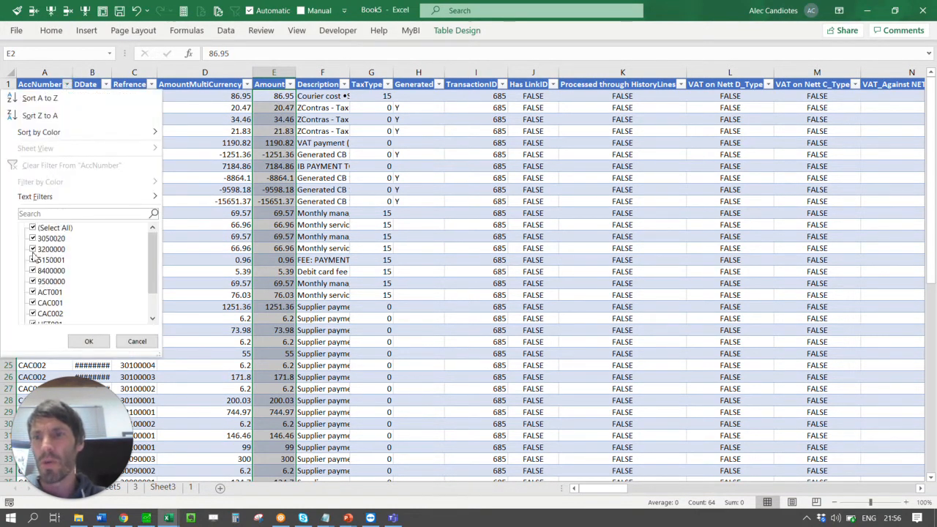
click(88, 341)
click(290, 84)
click(336, 133)
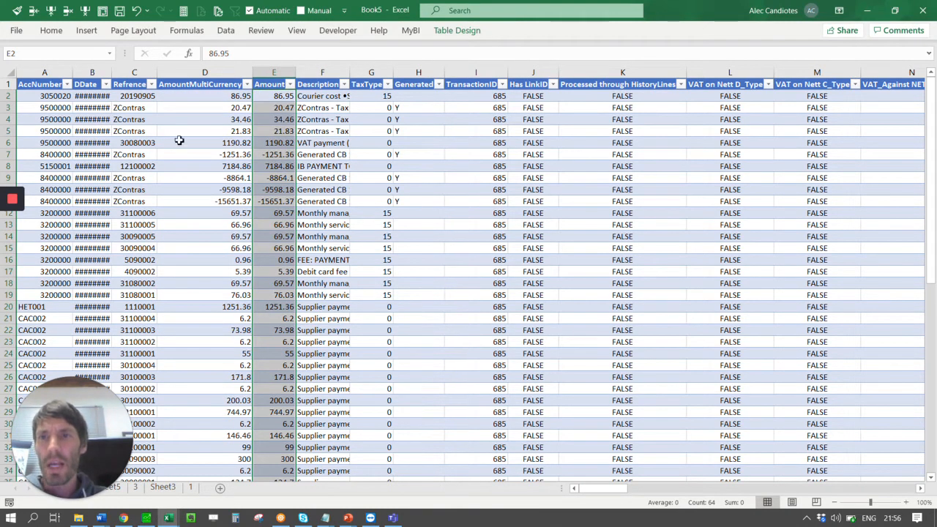
double_click(113, 75)
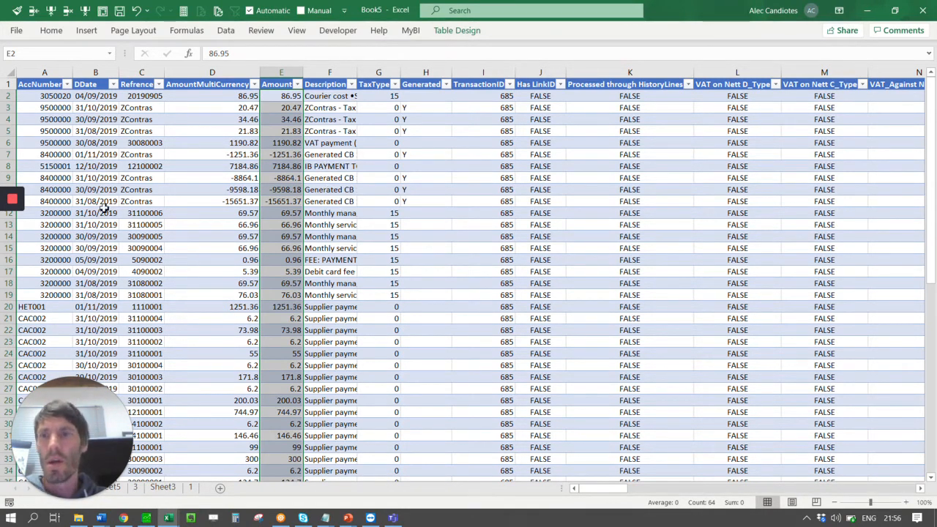
- Examine the account numbers, descriptions and dates of the generated CB 1 Payments contra rows for account 8400000
drag(59, 192, 58, 202)
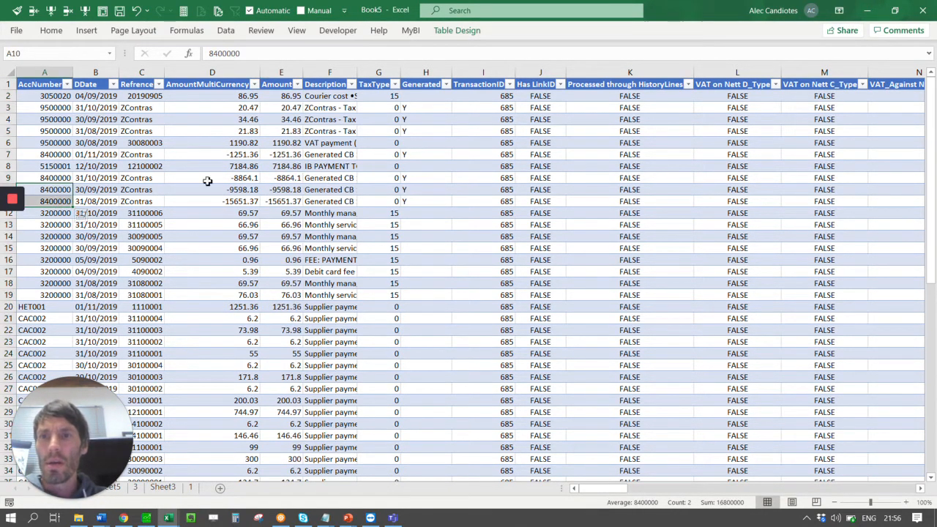
drag(329, 180, 334, 202)
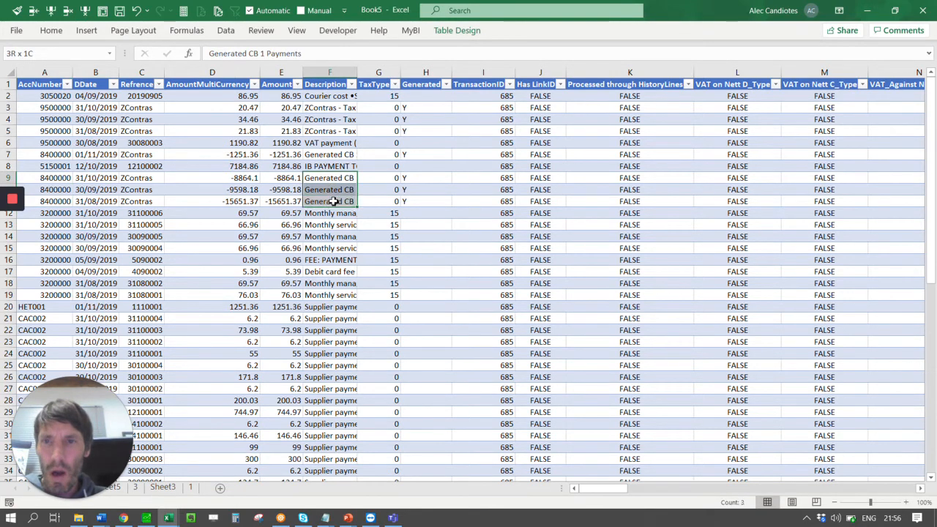
drag(108, 177, 110, 200)
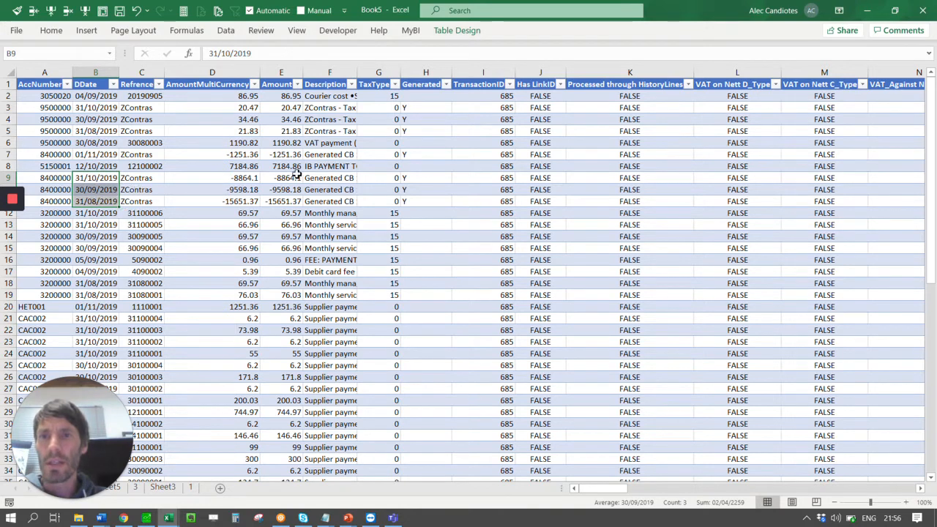
drag(58, 182, 59, 199)
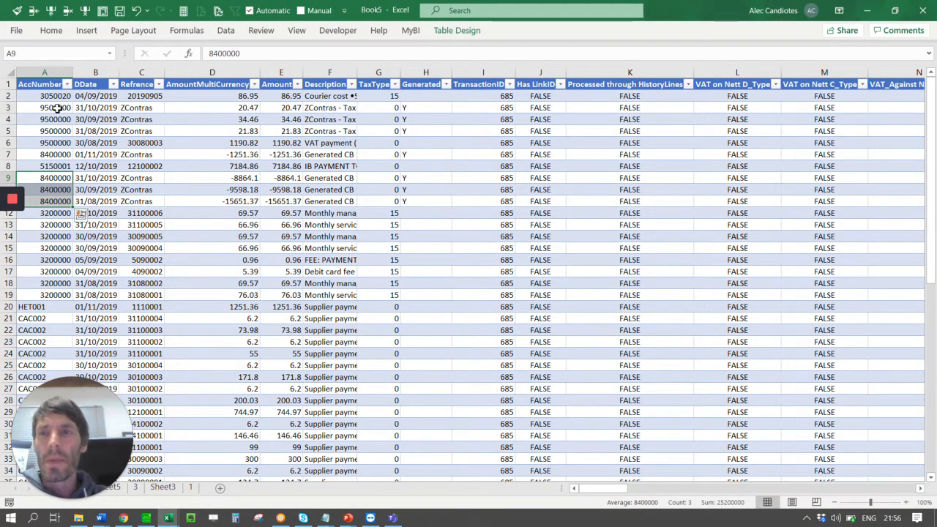
- Inspect the ZContras tax rows for account 9500000 and the months listed in the DDate filter
drag(57, 107, 59, 131)
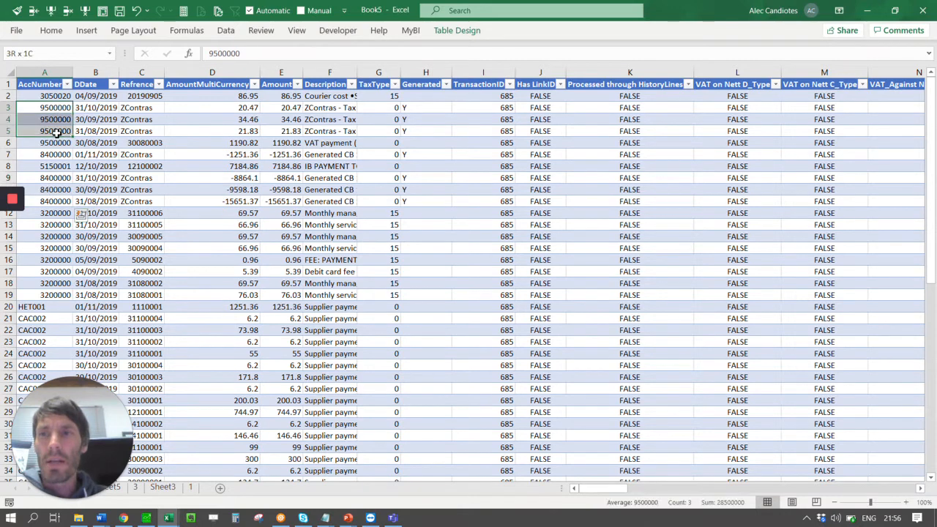
double_click(233, 51)
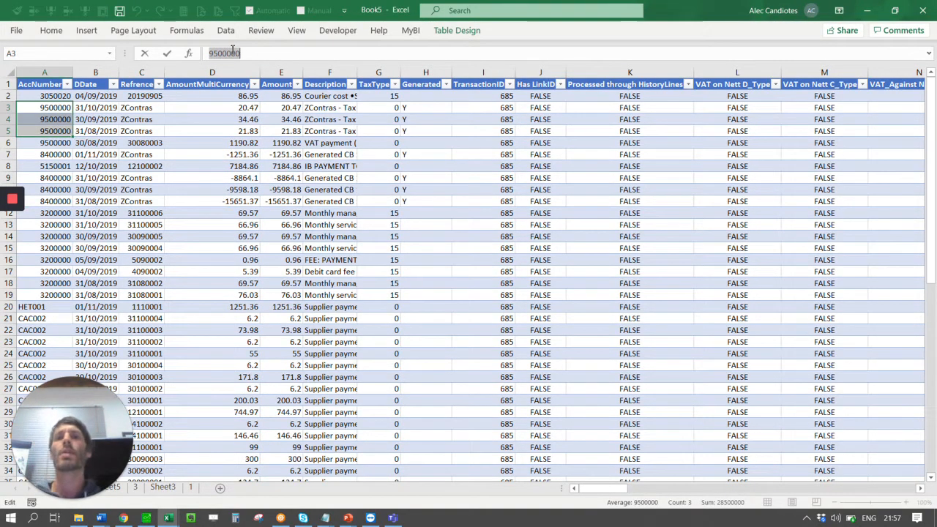
click(113, 85)
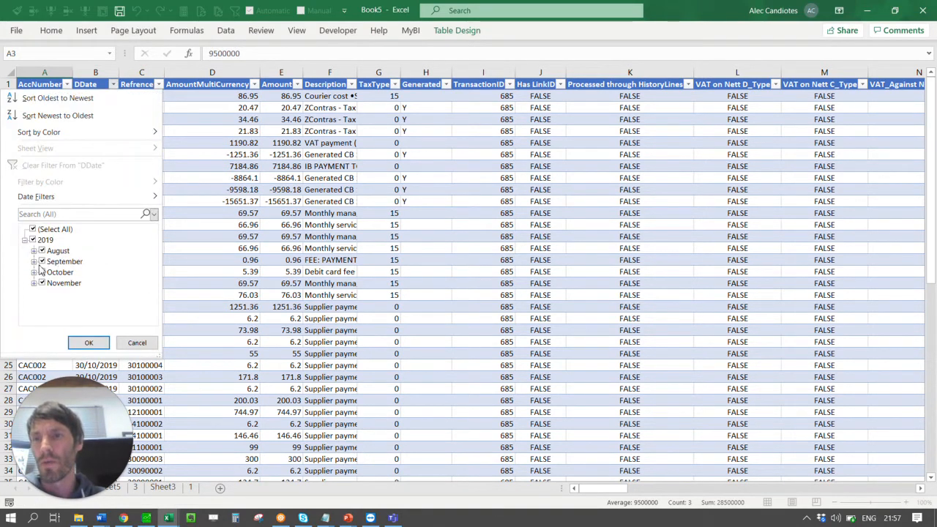
key(Escape)
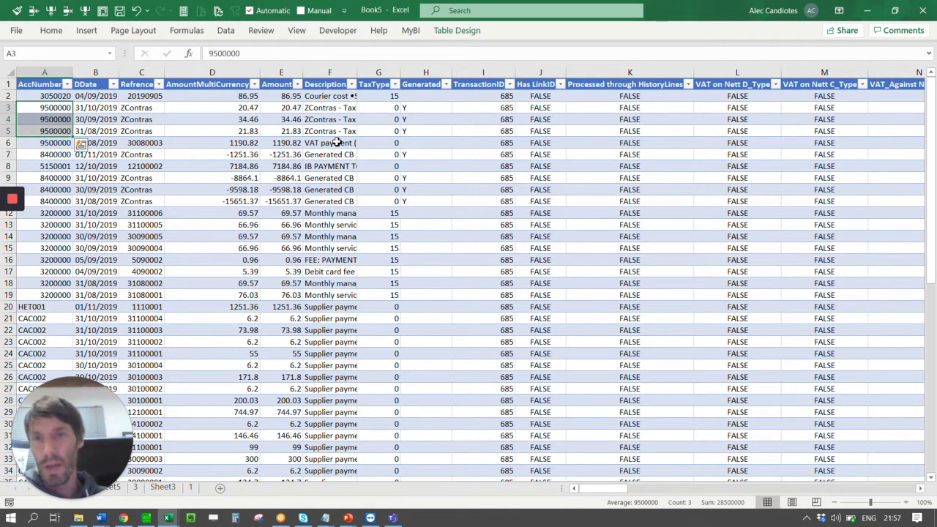
- Check the Amount column's sum, and compare the date and amount of each ZContras tax row for October, September and August
click(287, 81)
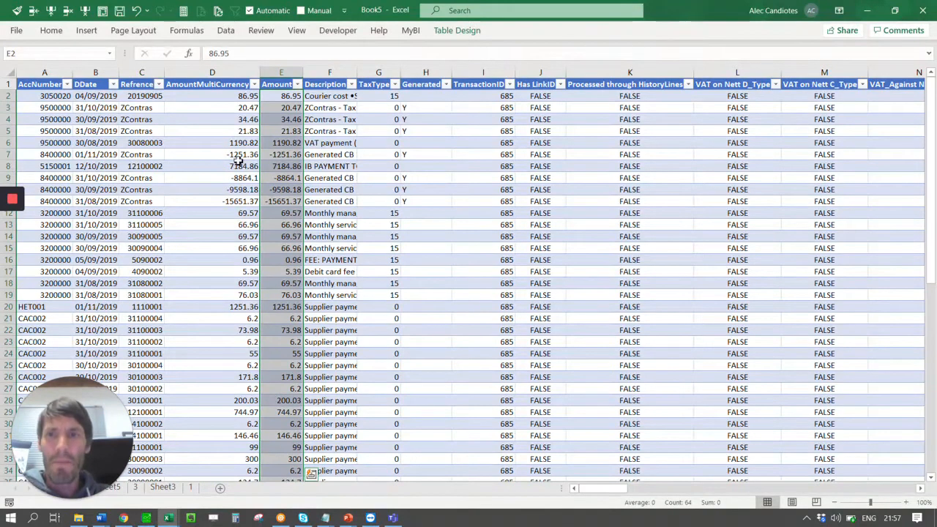
click(283, 107)
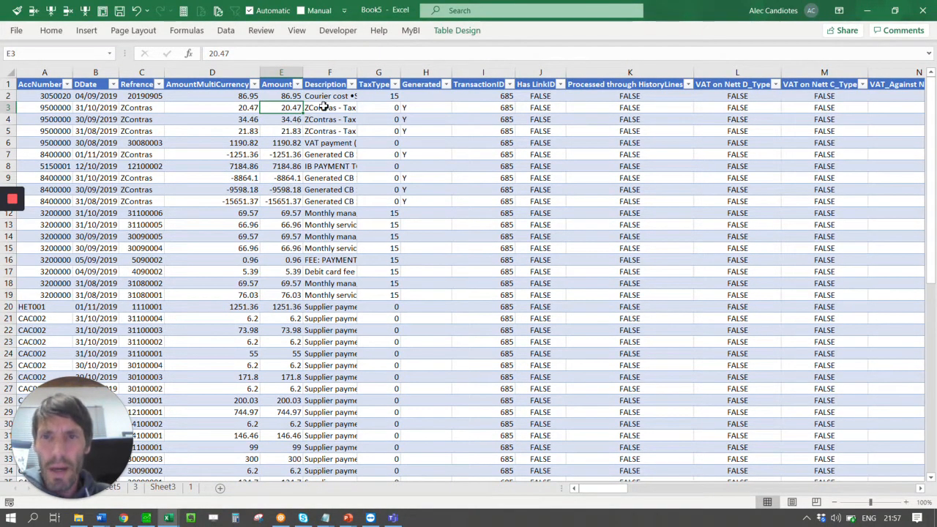
click(113, 107)
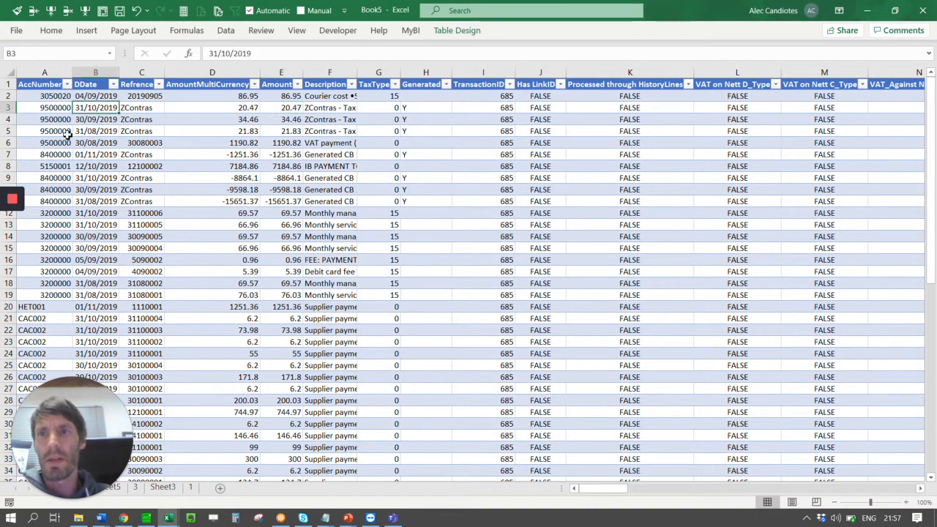
click(93, 120)
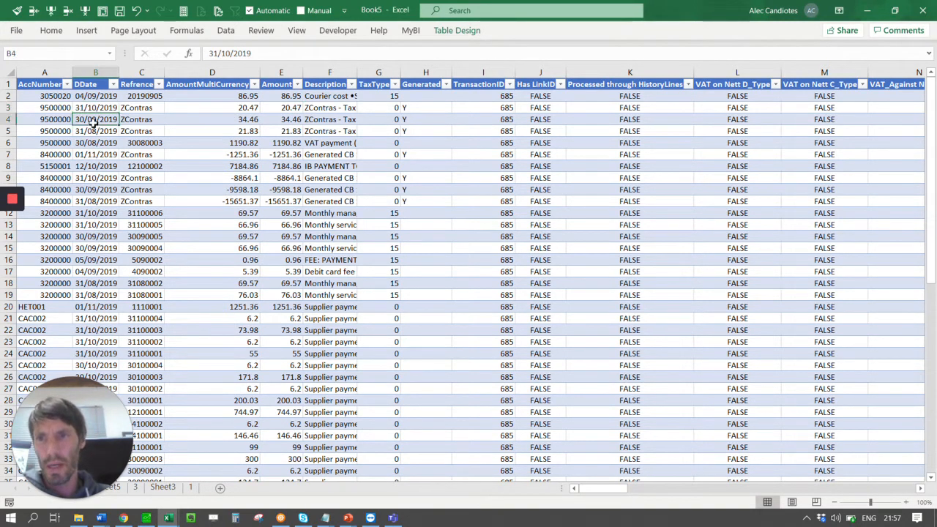
click(280, 121)
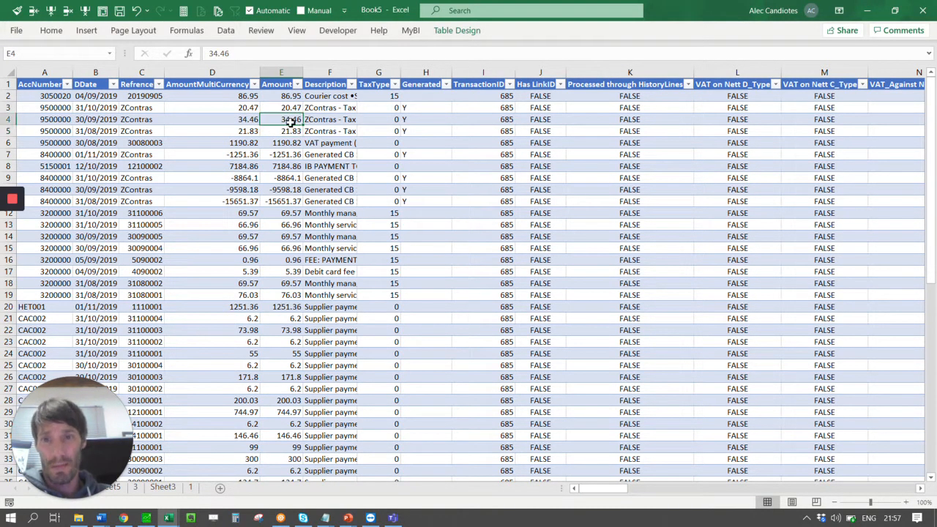
click(105, 118)
click(106, 134)
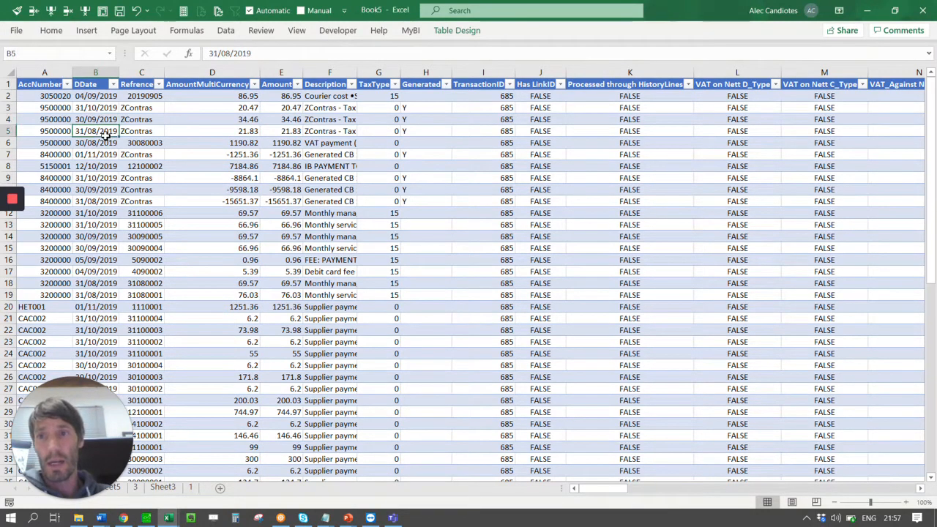
click(299, 132)
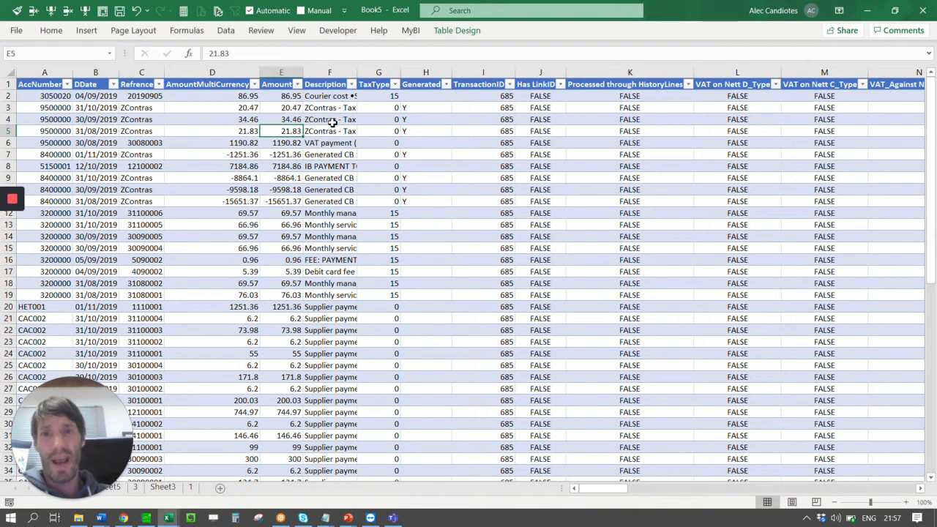
click(98, 134)
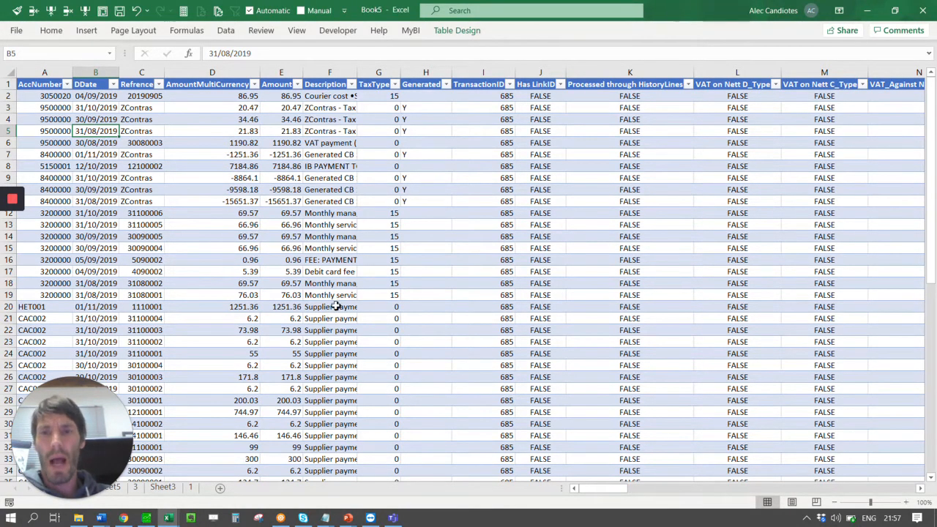
- Look through the payment rows and select the three ZContras tax amounts in E3:E5 to check their sum
scroll(335, 306, down, 3)
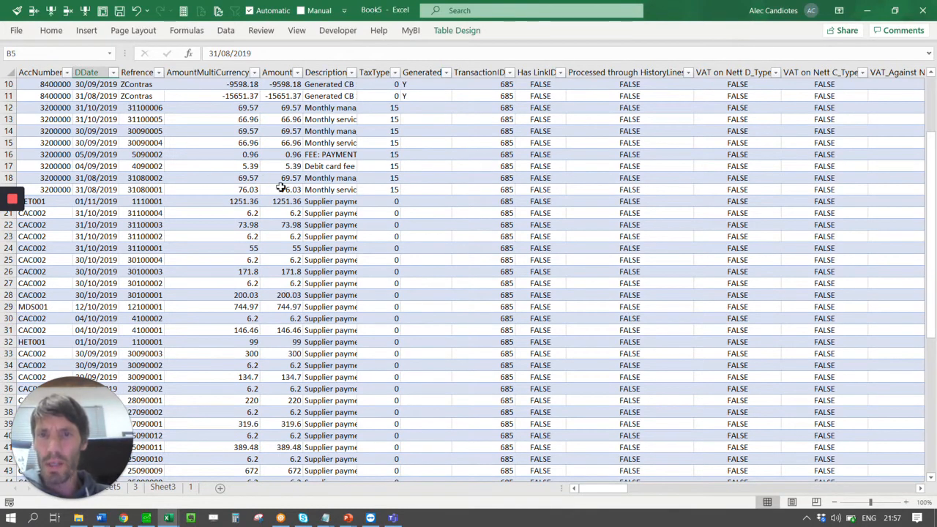
scroll(280, 201, up, 3)
drag(281, 119, 287, 131)
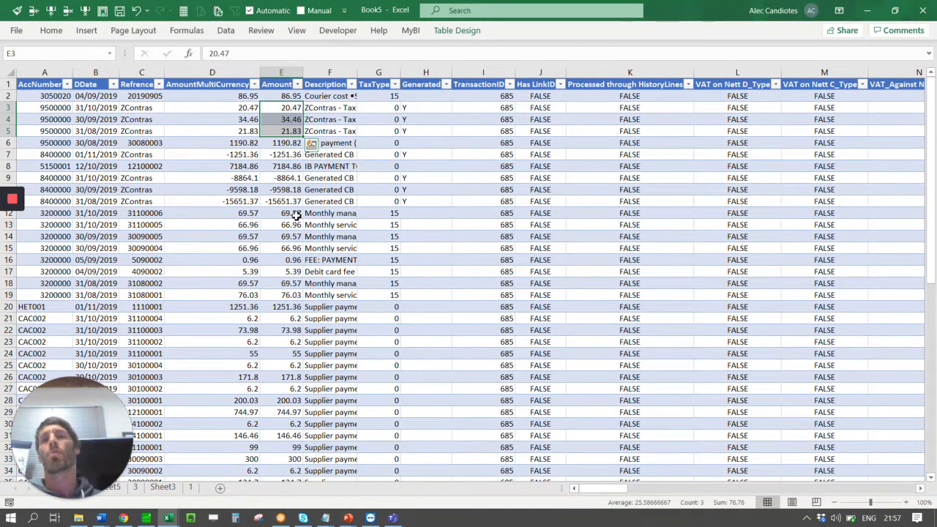
scroll(278, 293, down, 1)
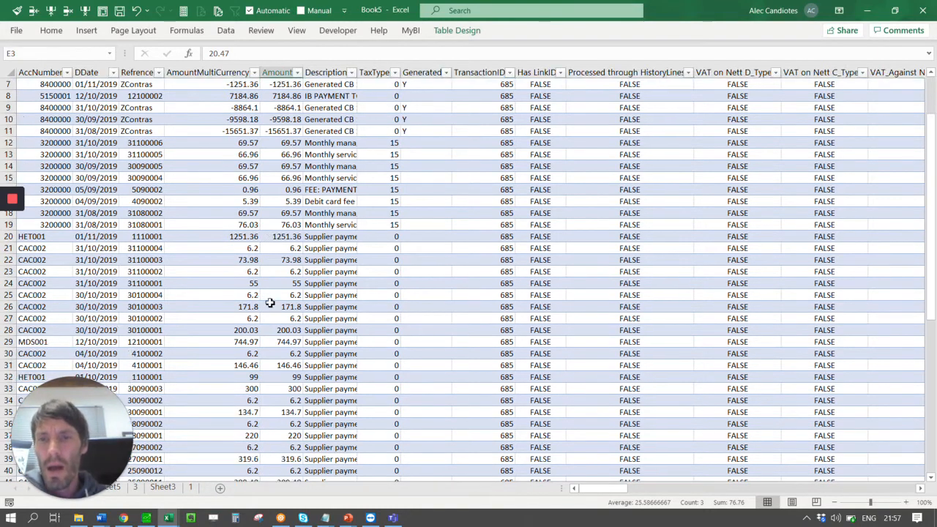
scroll(322, 183, up, 1)
- Examine the TaxType column for the rows that carry tax type 15
click(375, 97)
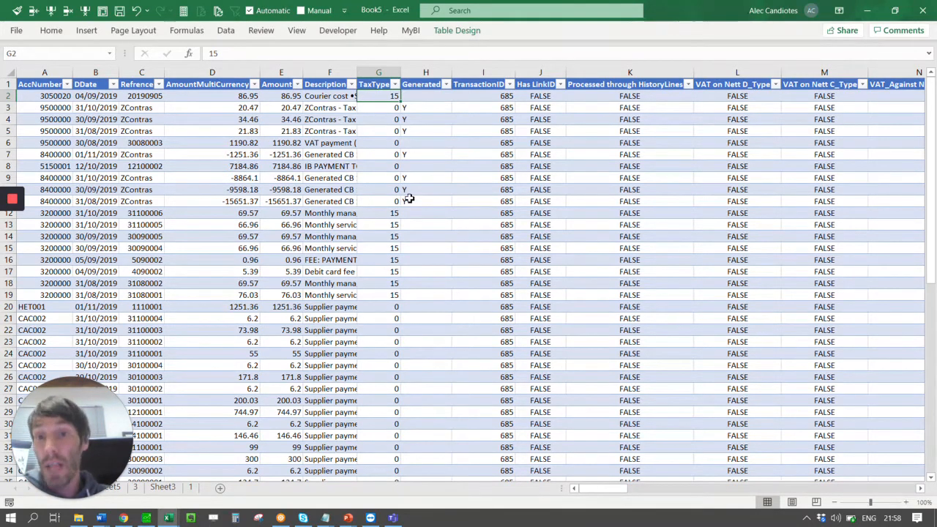
scroll(350, 192, down, 2)
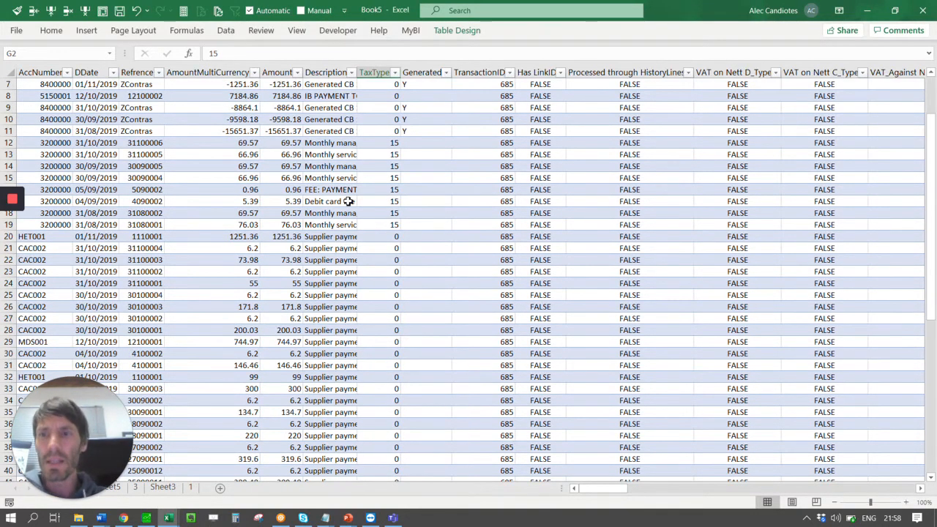
scroll(348, 201, up, 2)
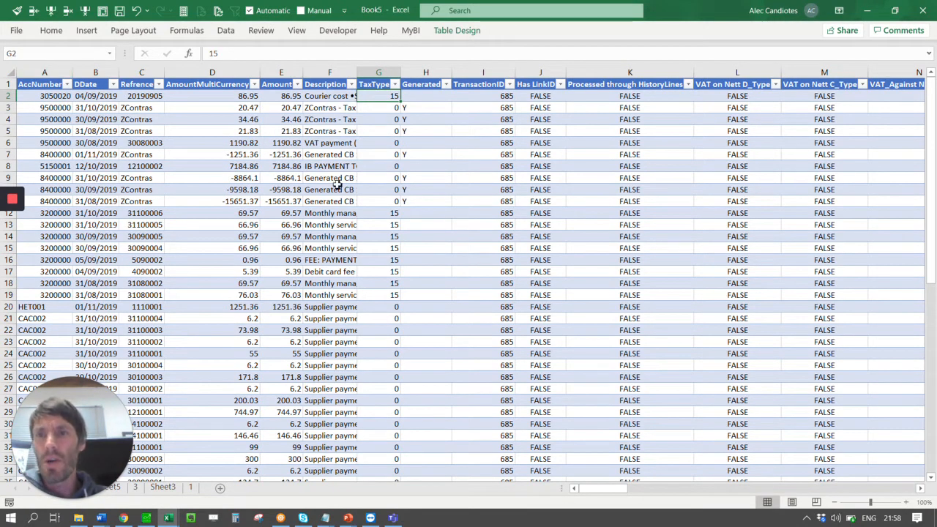
- Expand August, September and October in the DDate filter to review the transaction days, leaving the filter unchanged
click(113, 85)
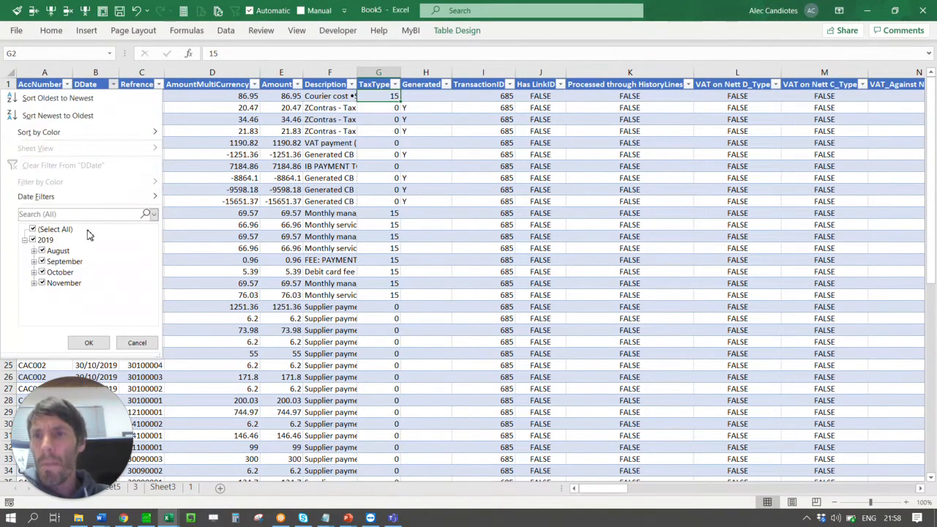
click(34, 250)
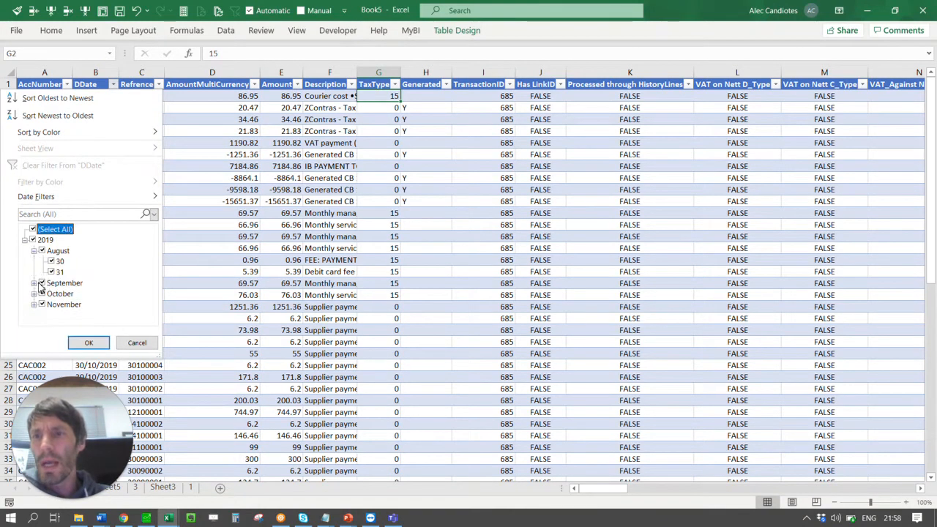
click(33, 283)
scroll(29, 268, down, 1)
click(34, 305)
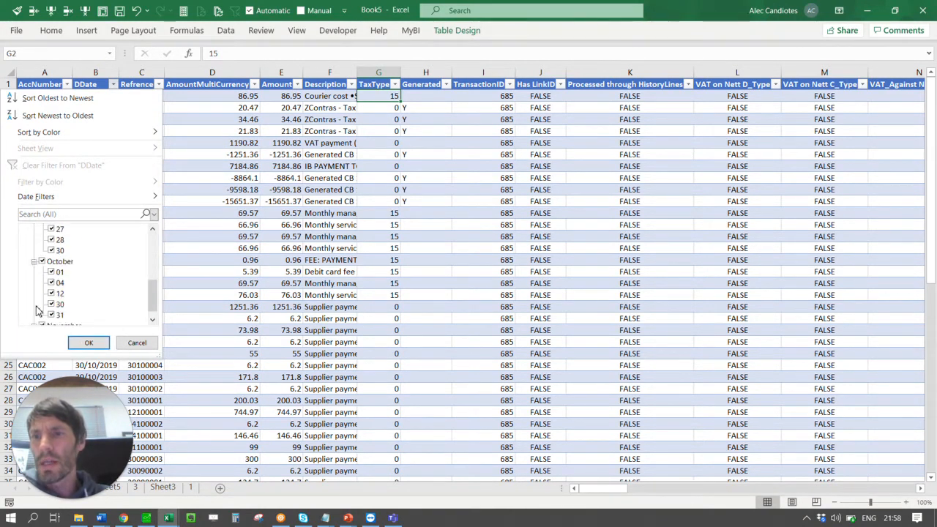
click(224, 139)
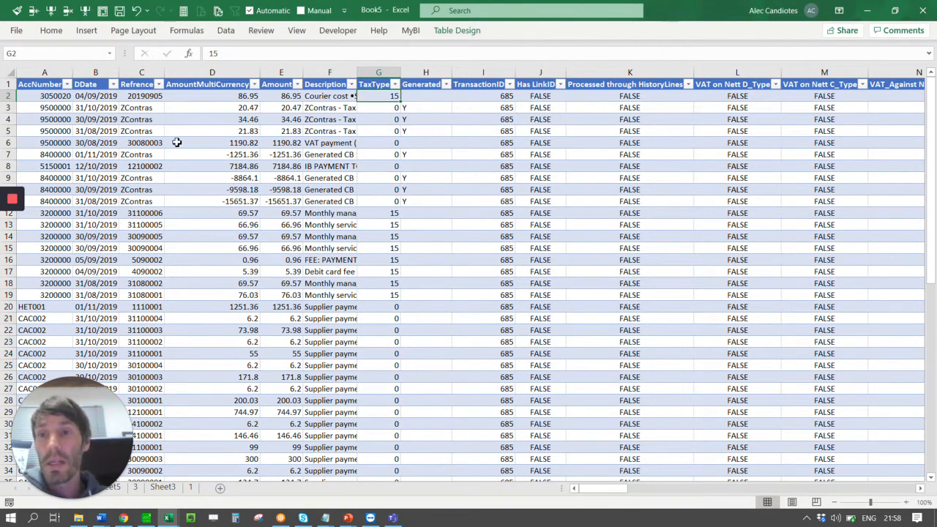
- Create a PivotTable from Table3 on a new worksheet
click(339, 168)
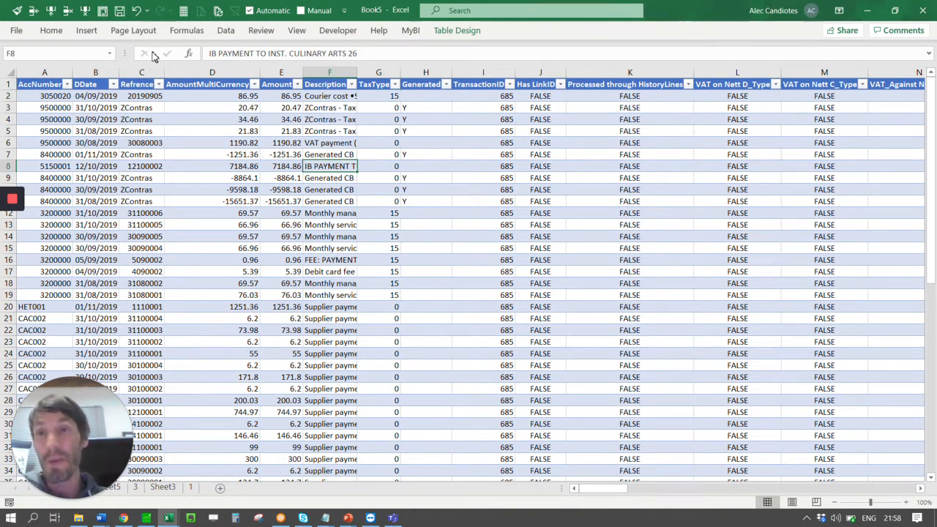
click(102, 10)
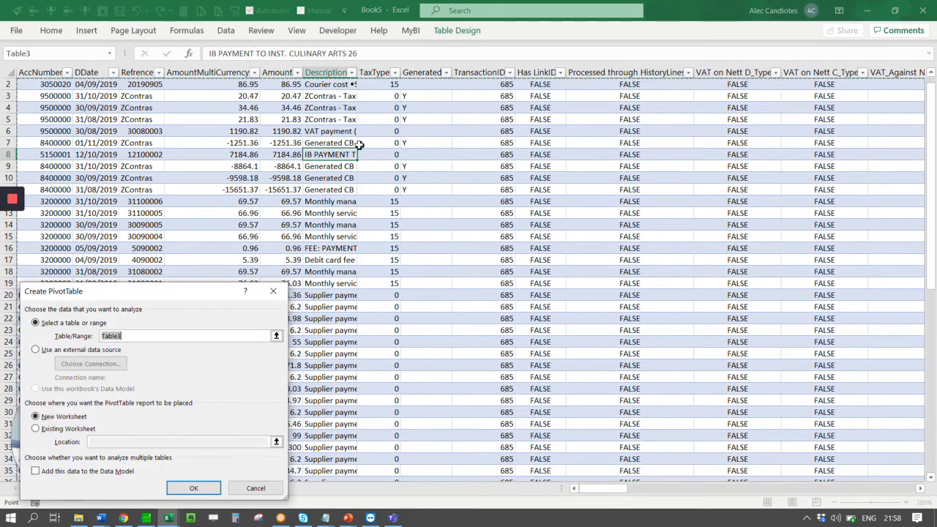
click(200, 488)
click(85, 157)
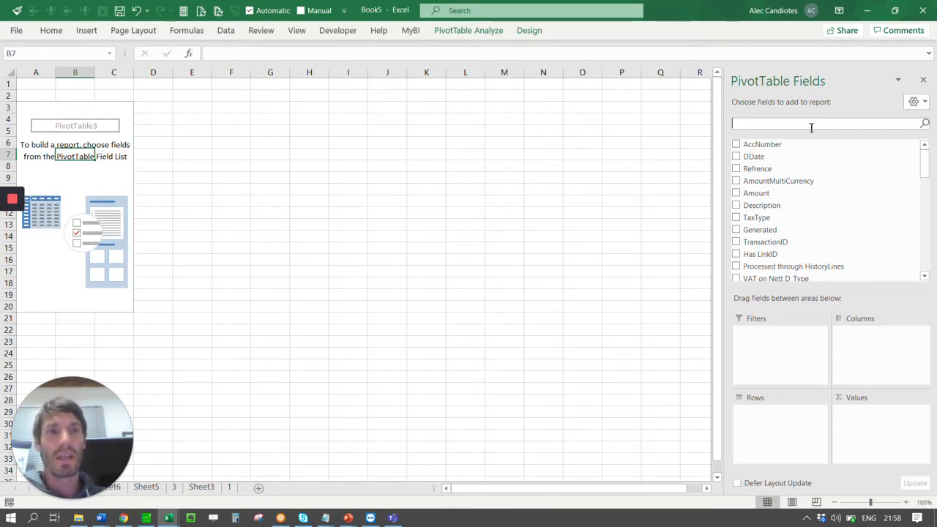
- Add the Day field to the PivotTable's rows and FY - Month to its columns
text(day)
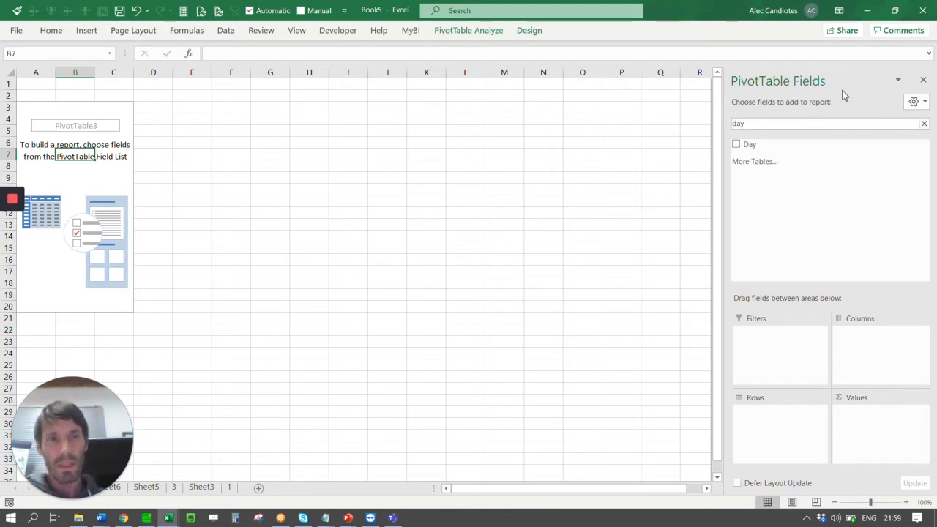
drag(753, 150, 787, 436)
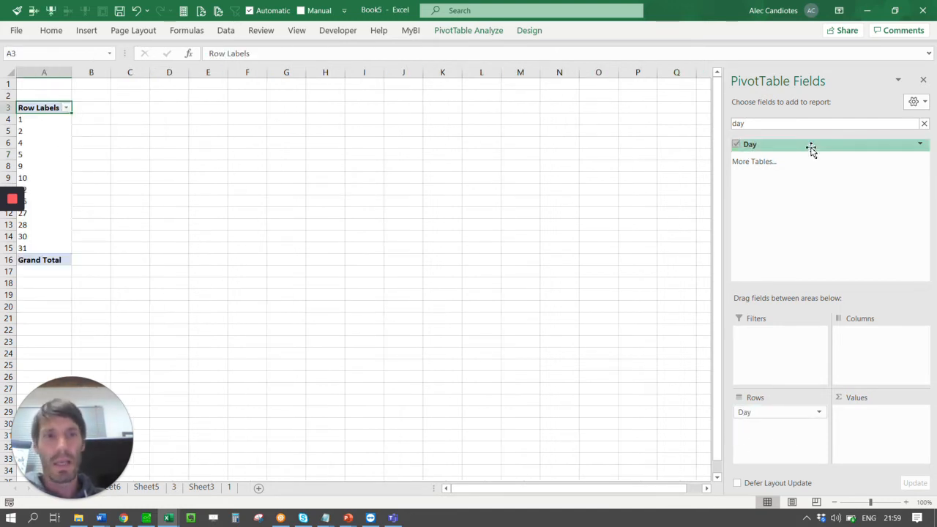
double_click(795, 125)
text(fy)
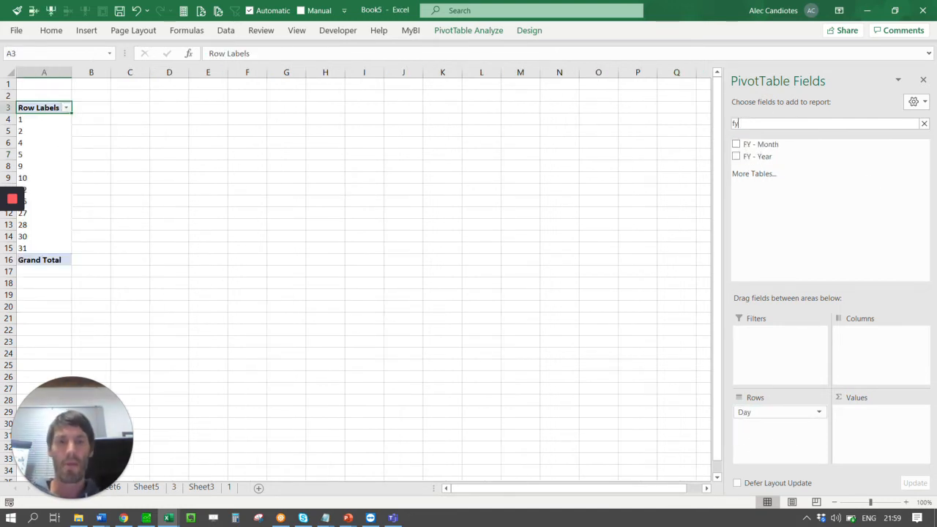
drag(822, 145, 861, 357)
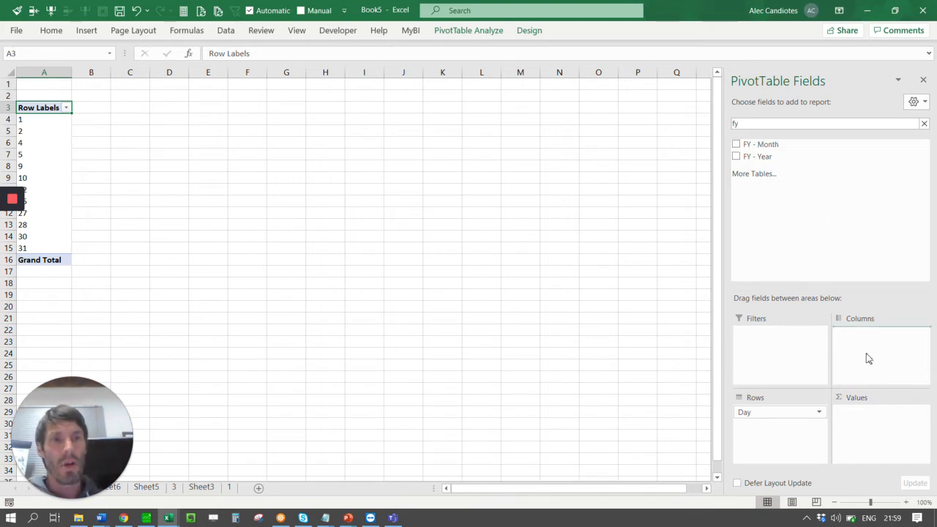
drag(130, 120, 163, 119)
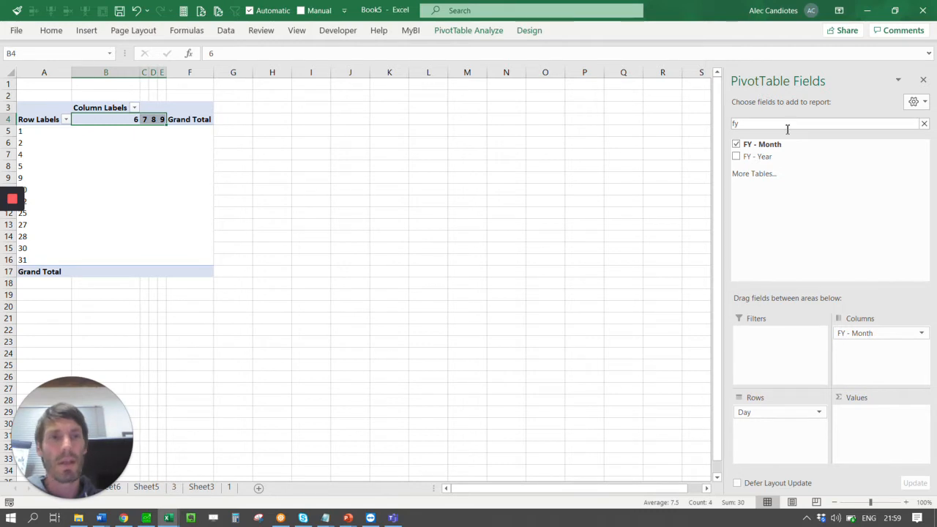
- Add Amount to the PivotTable's values, and swap the layout to FY - Month in rows and Day in columns
text(amoun)
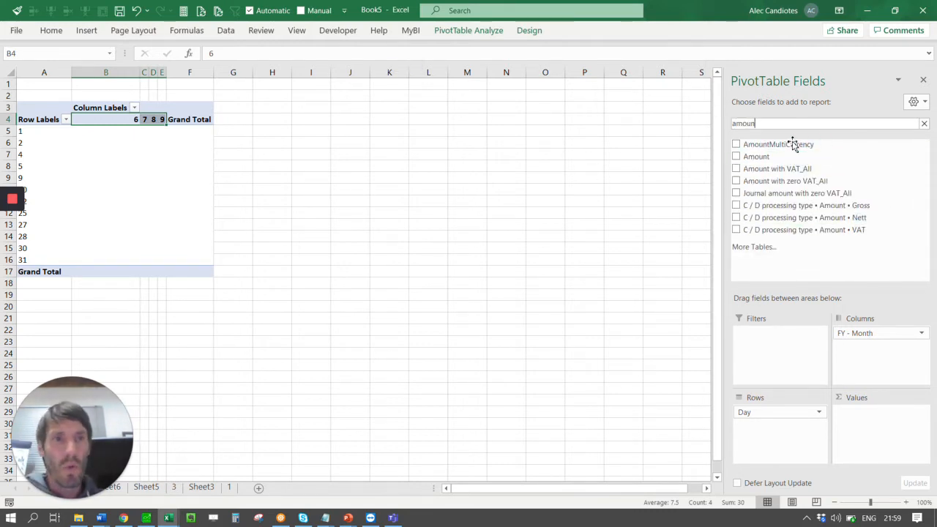
click(758, 156)
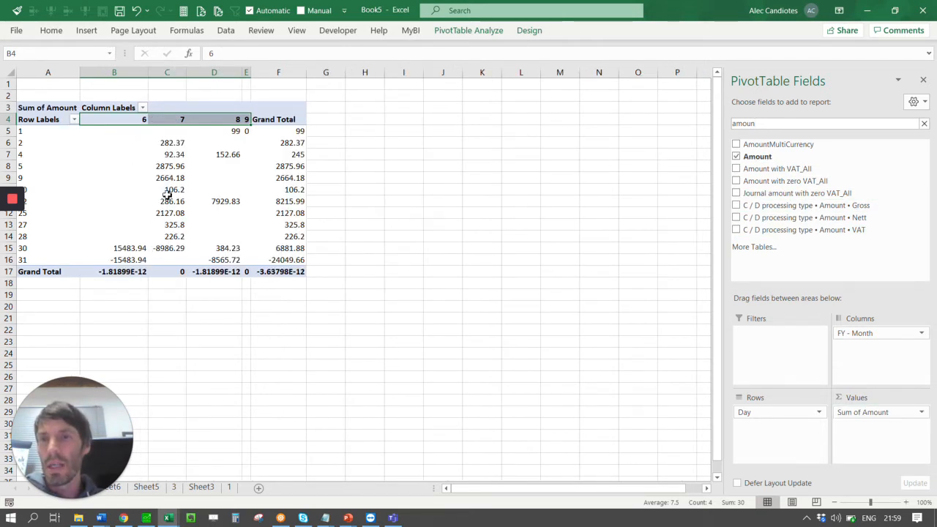
drag(855, 343, 870, 365)
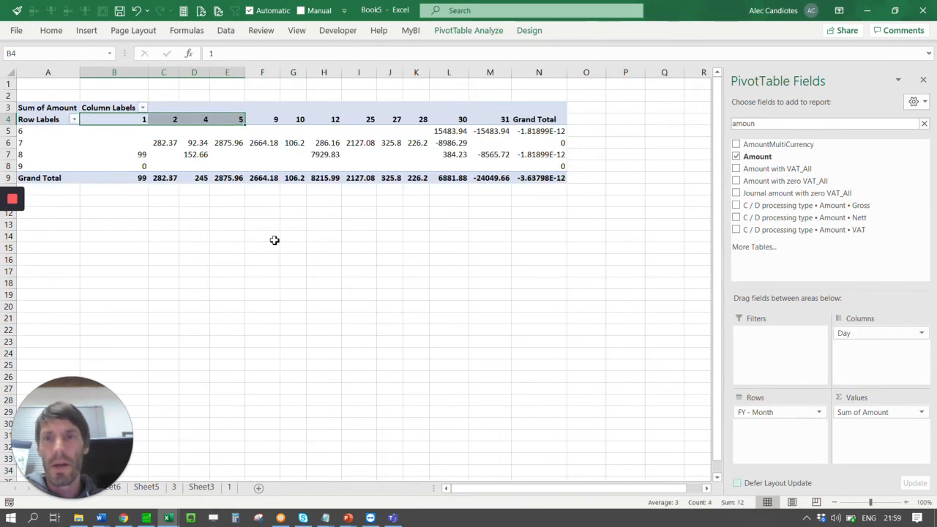
- Compare the month 6 amounts on days 30 and 31 in the PivotTable
click(16, 130)
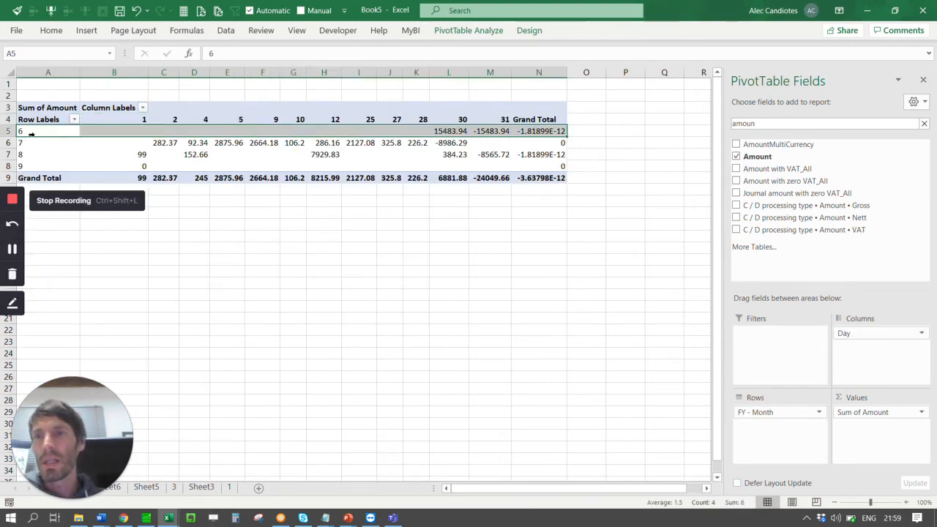
click(463, 130)
click(502, 131)
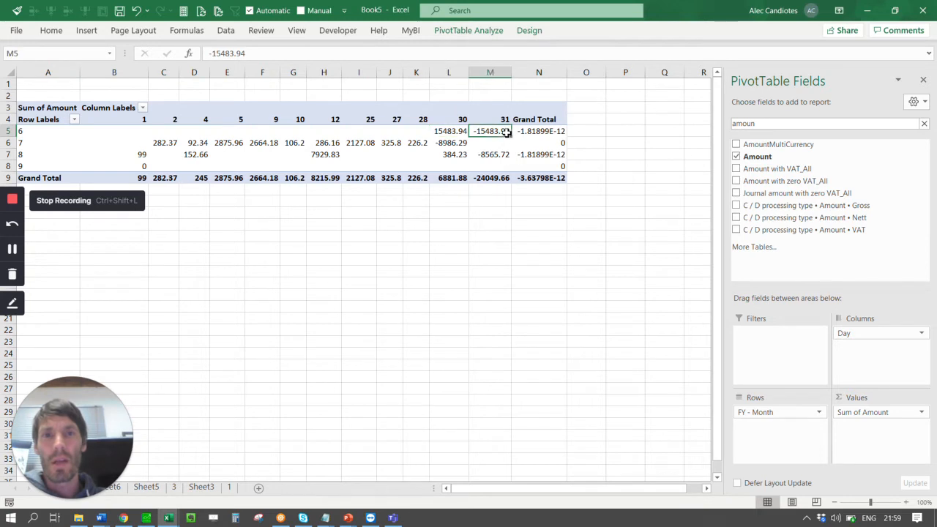
- Format the Sum of Amount values as Number with 2 decimal places and a thousands separator
click(907, 413)
click(905, 402)
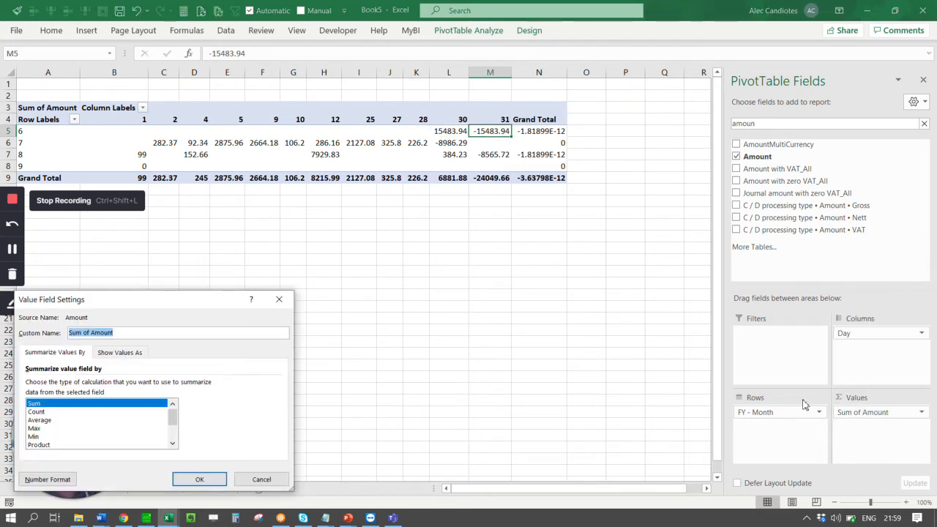
click(48, 478)
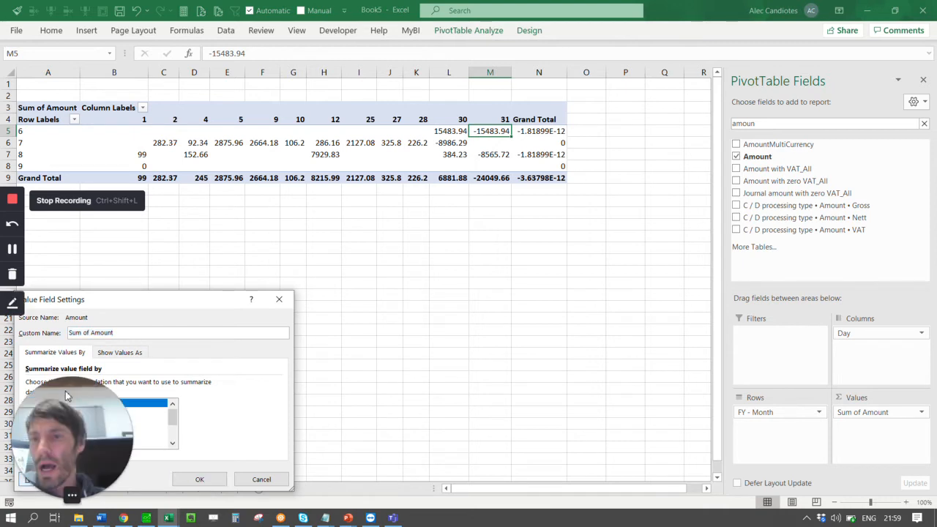
click(41, 273)
click(40, 264)
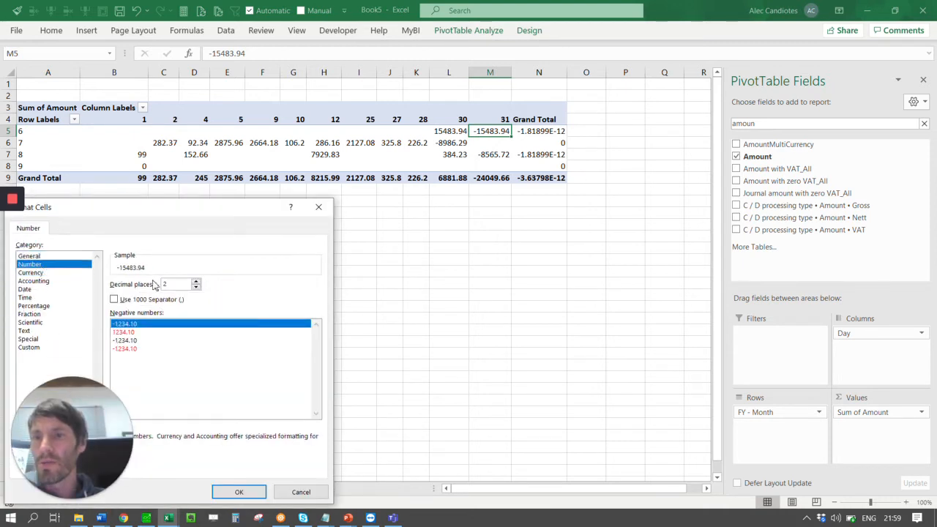
click(135, 299)
click(238, 492)
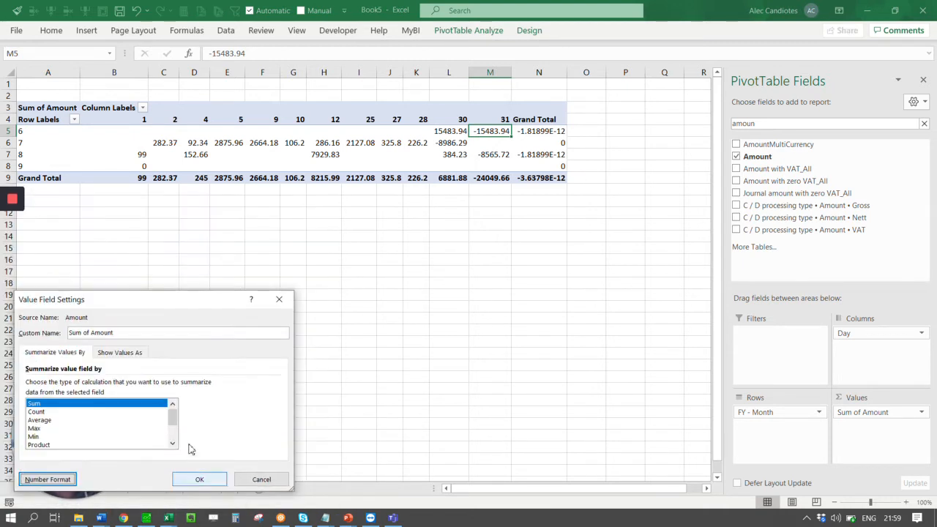
click(200, 479)
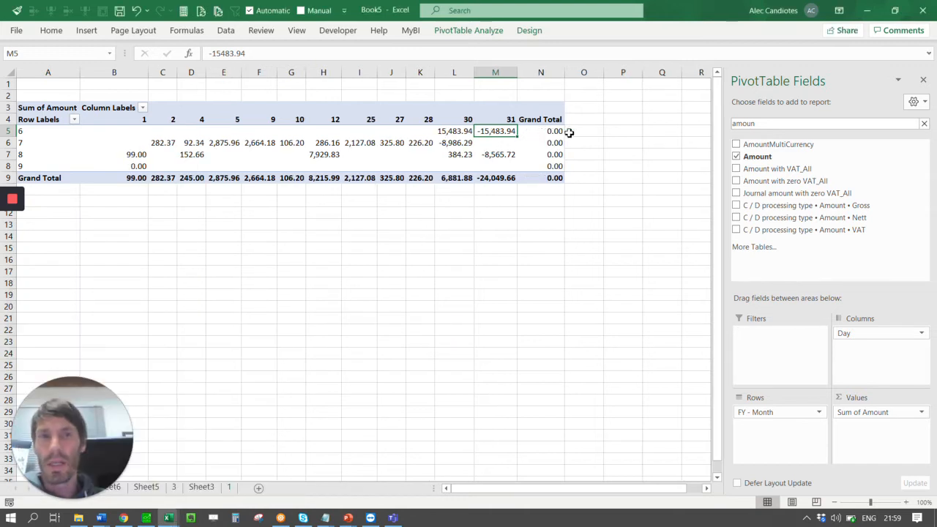
- Check the formatted month 6 amounts for days 30 and 31 against the row's grand total
click(29, 132)
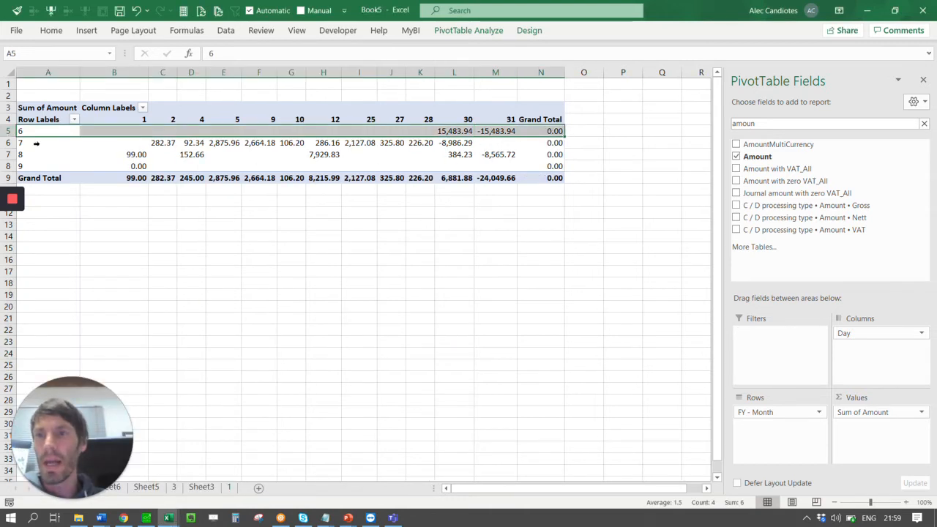
click(466, 121)
click(467, 131)
click(502, 132)
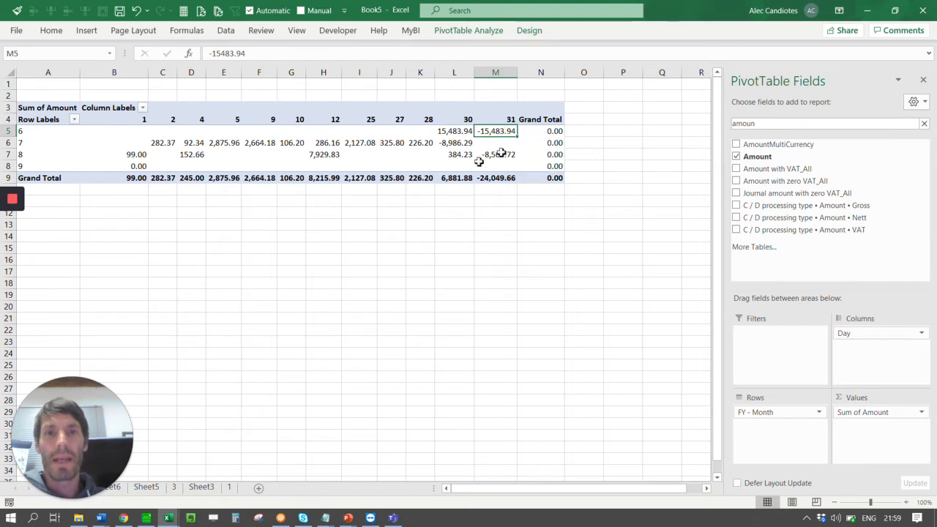
click(554, 134)
- Select the daily amounts of month 7 and of month 8 to check that each row balances
click(29, 142)
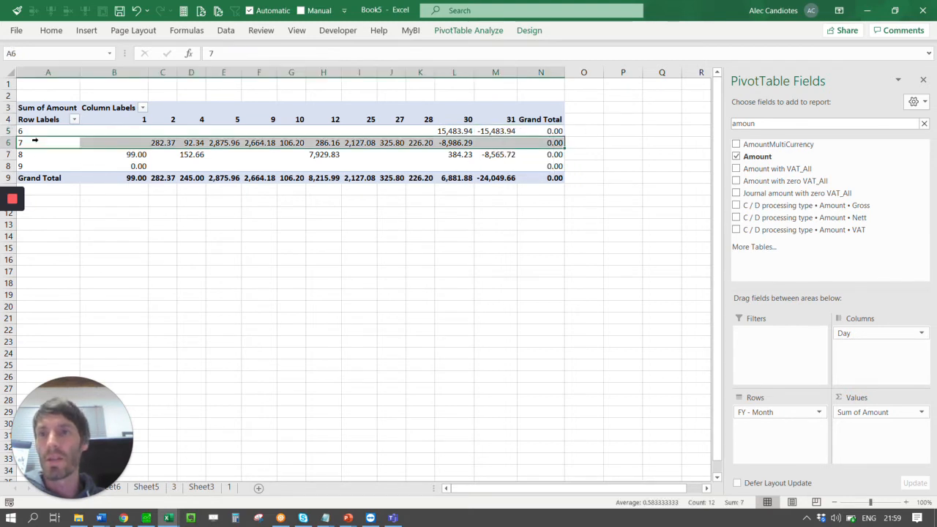
drag(164, 143, 264, 143)
drag(151, 142, 454, 143)
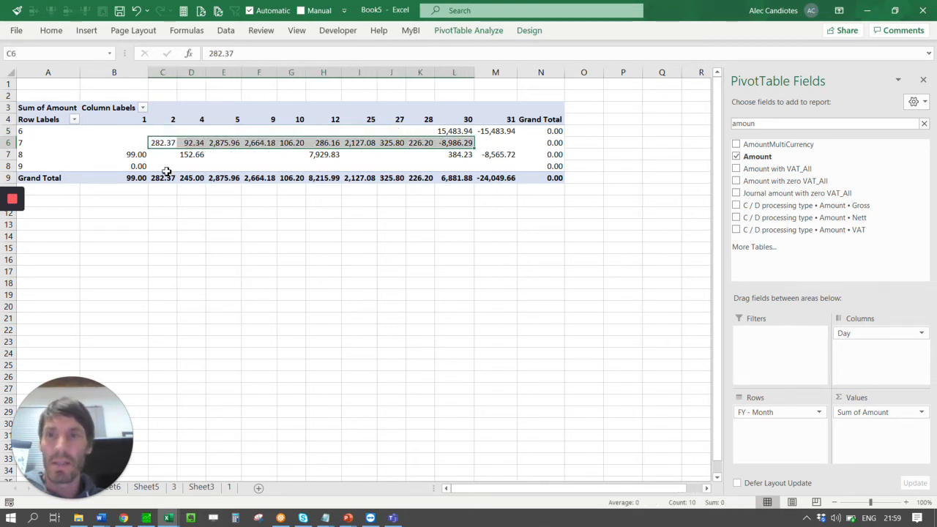
drag(135, 153, 506, 153)
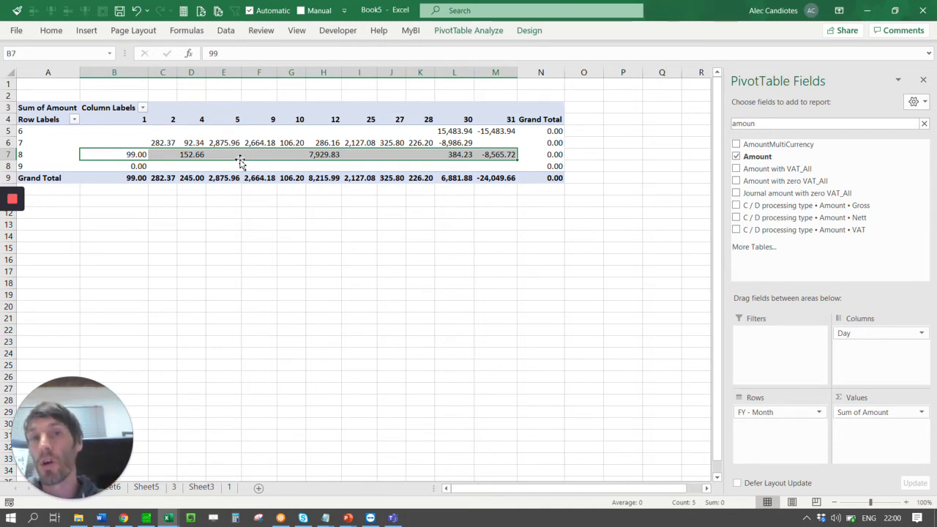
- Return to Sheet6 and select the three ZContras tax amounts in E3:E5 to check their sum
drag(60, 402, 172, 403)
click(118, 490)
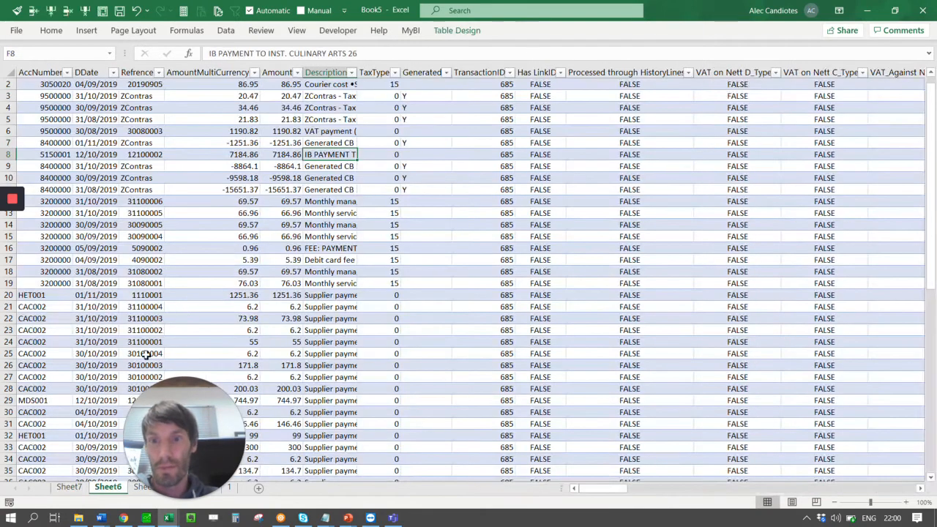
click(285, 167)
scroll(291, 131, up, 1)
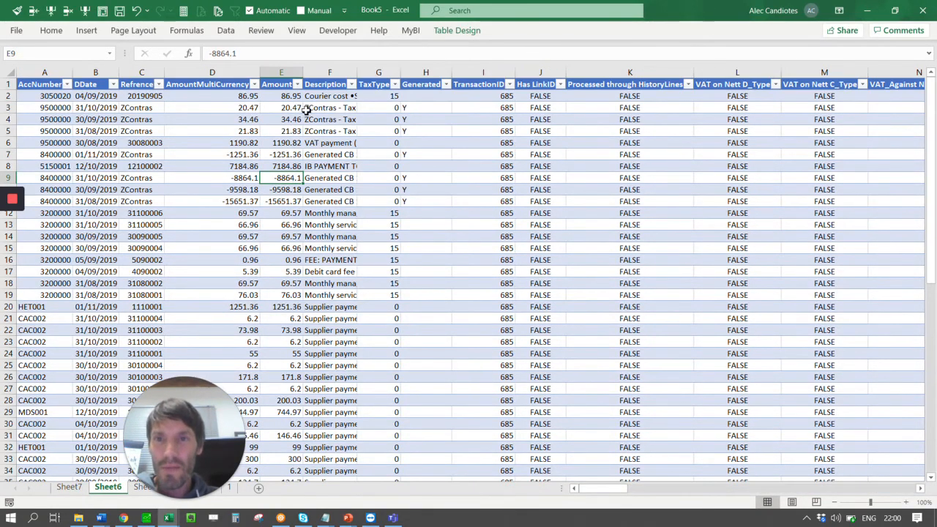
drag(285, 108, 288, 132)
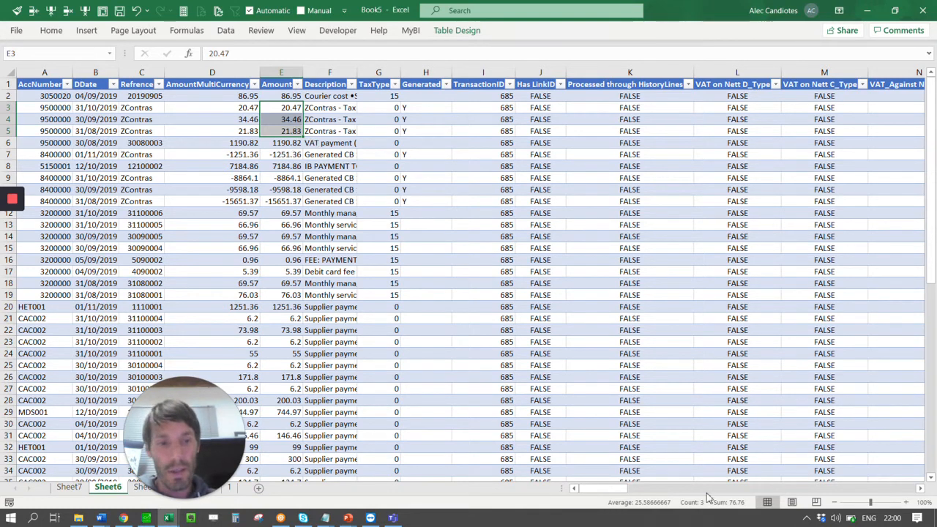
click(622, 97)
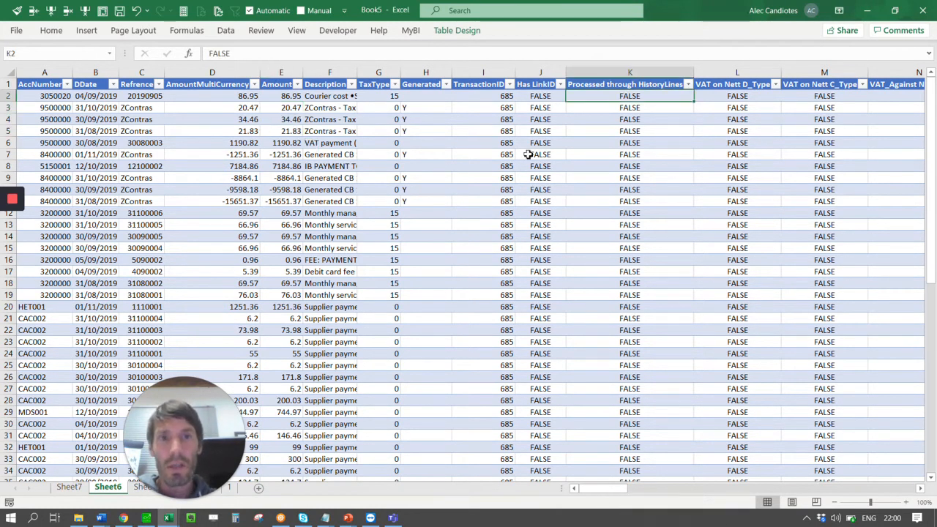
click(284, 109)
drag(284, 117, 329, 109)
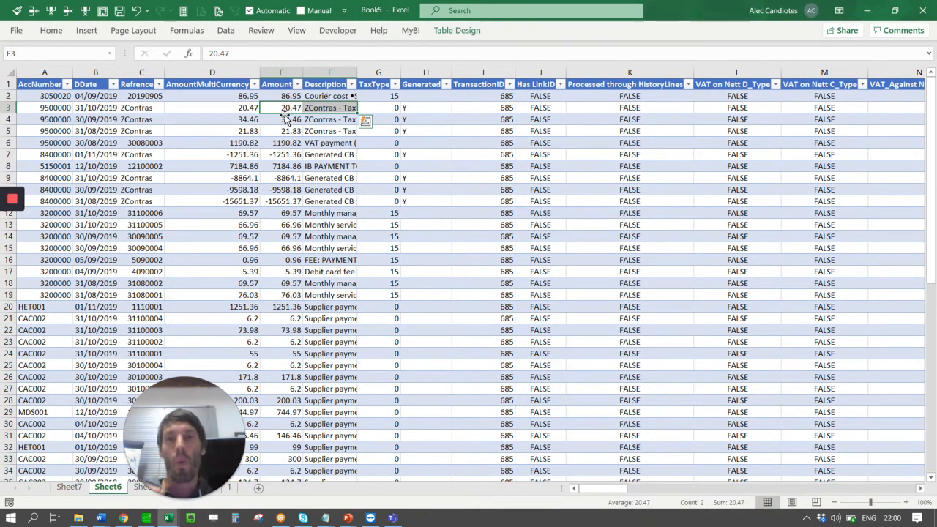
drag(295, 108, 290, 133)
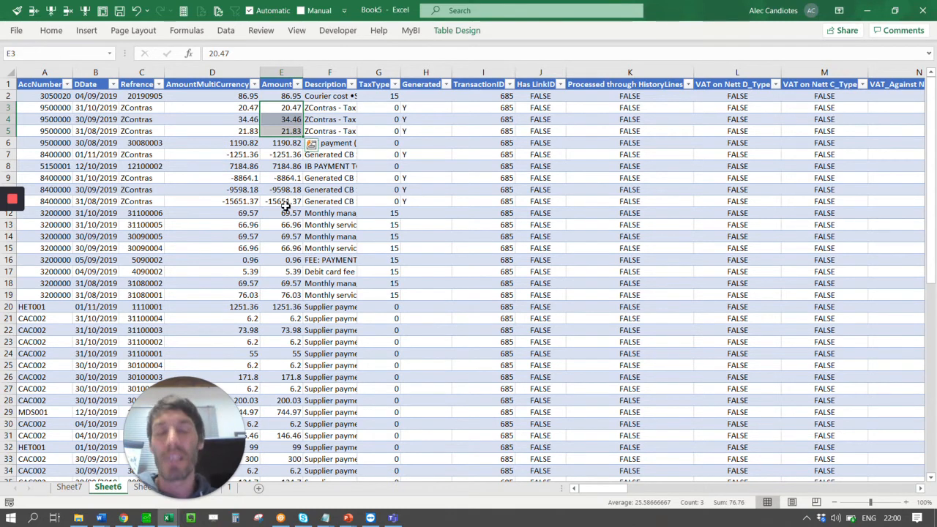
- Hide columns K to M, from Processed through HistoryLines to VAT on Nett C_Type
click(661, 119)
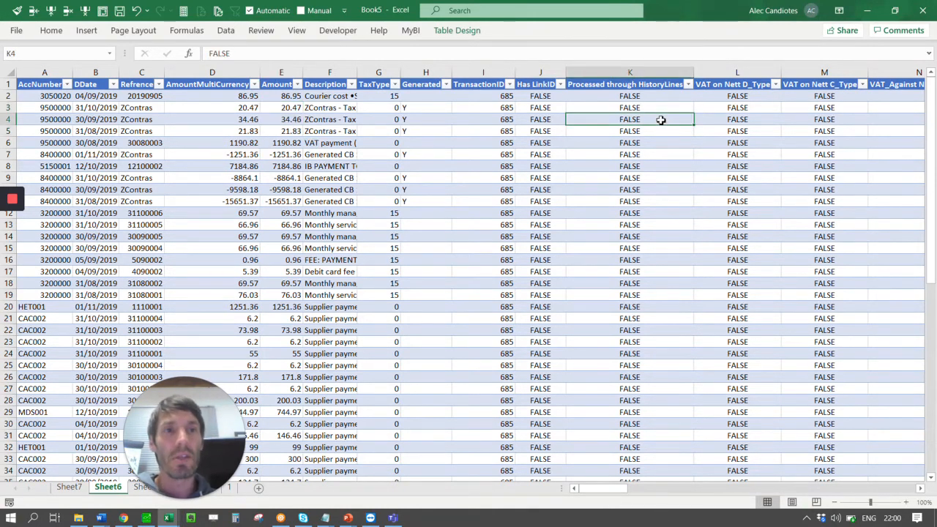
key(Right)
key(Right)
key(Right)
key(Right)
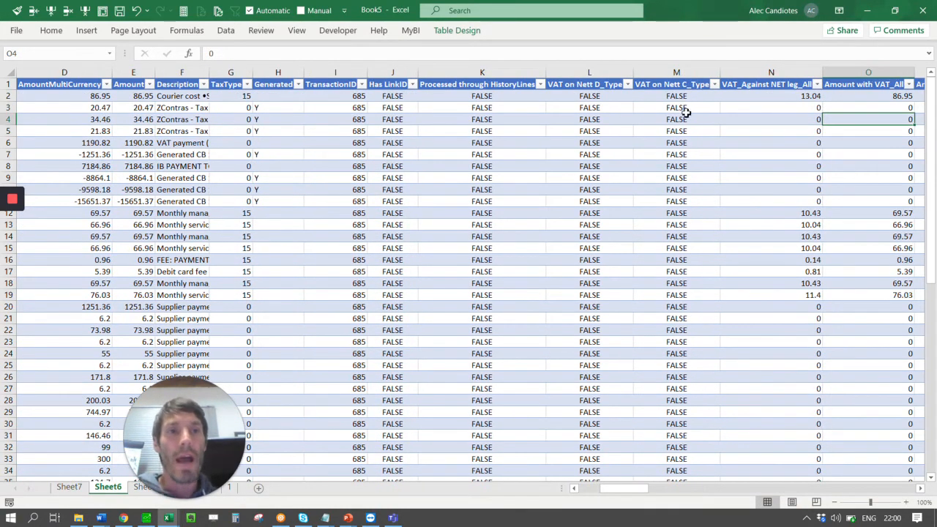
click(773, 73)
drag(696, 71, 462, 85)
right_click(455, 74)
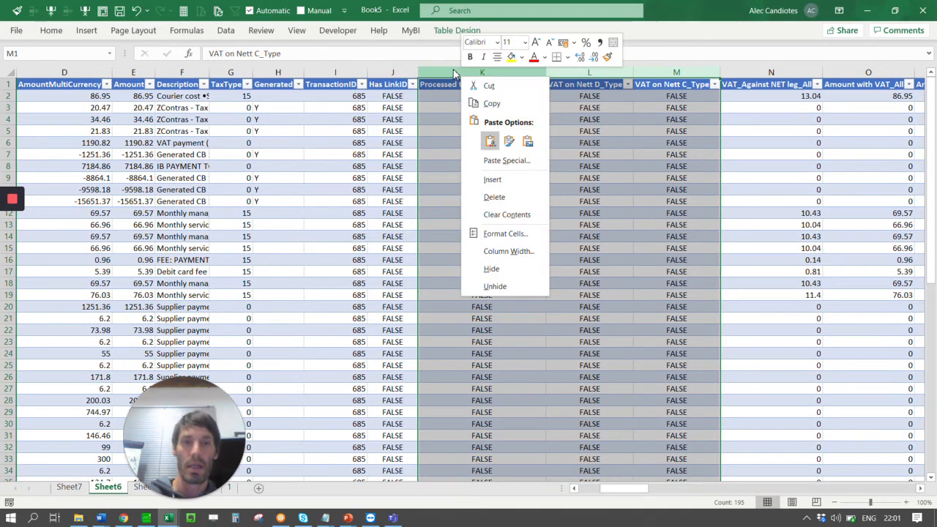
click(511, 251)
click(492, 131)
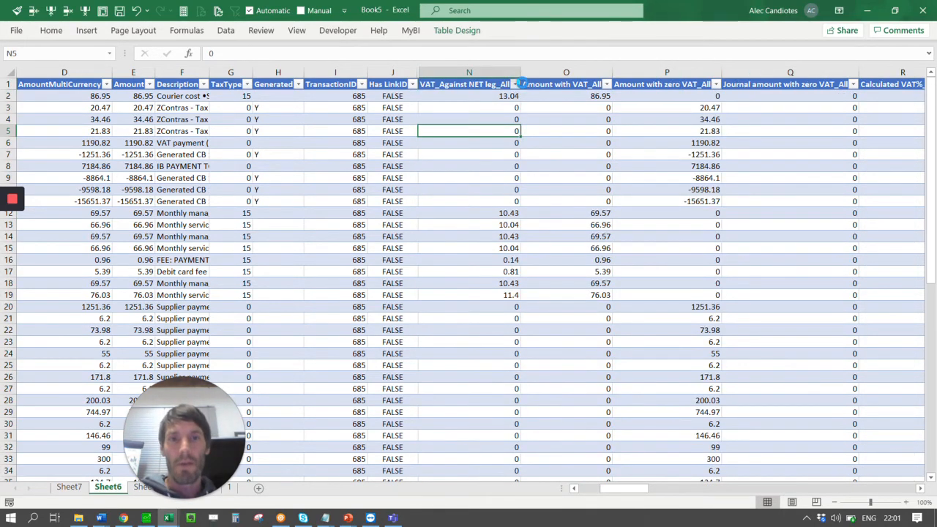
- Filter the VAT_Against NET leg_All column to exclude the 0 values
click(515, 84)
click(391, 239)
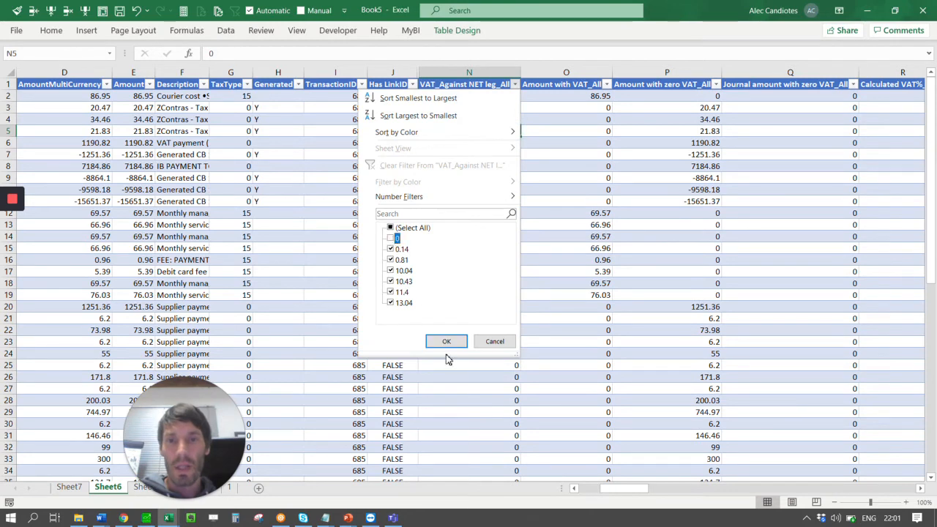
click(445, 343)
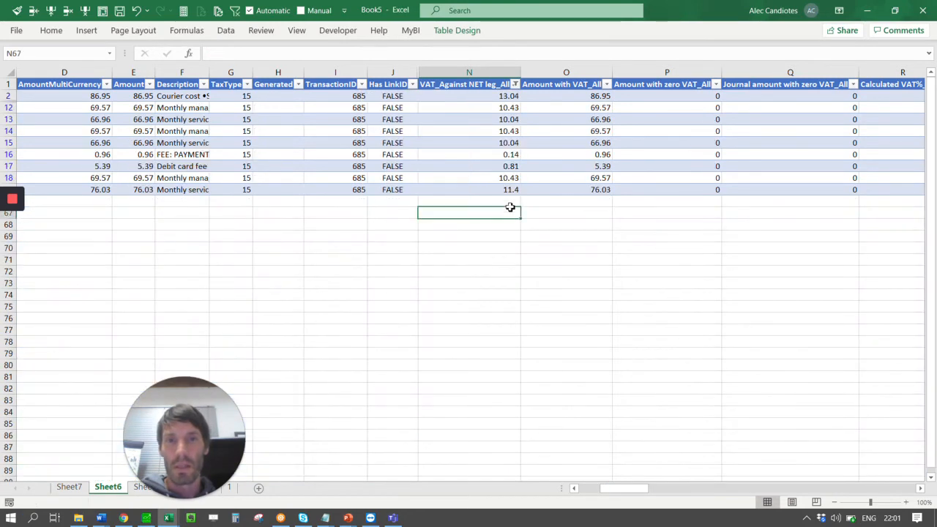
- Select the filtered VAT_Against NET leg_All amounts to check their sum, and review the matching account and date columns
click(487, 80)
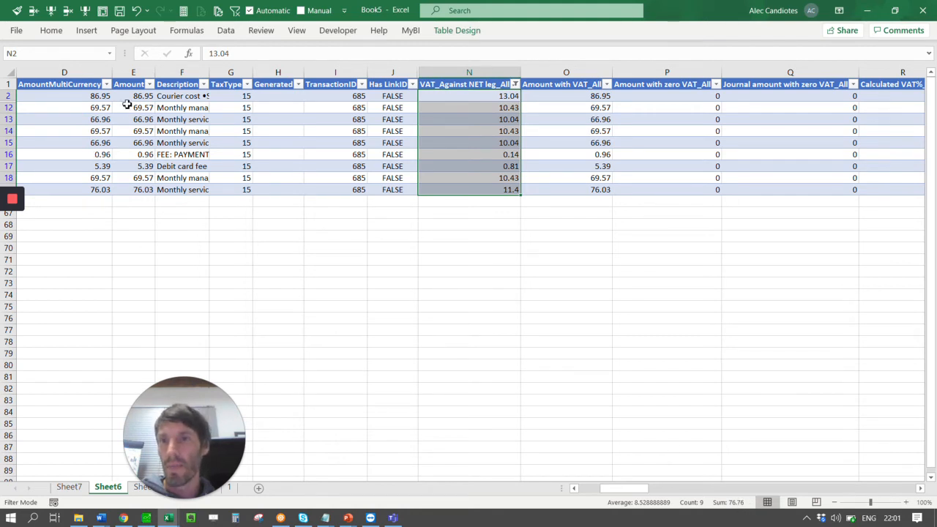
drag(612, 489, 576, 488)
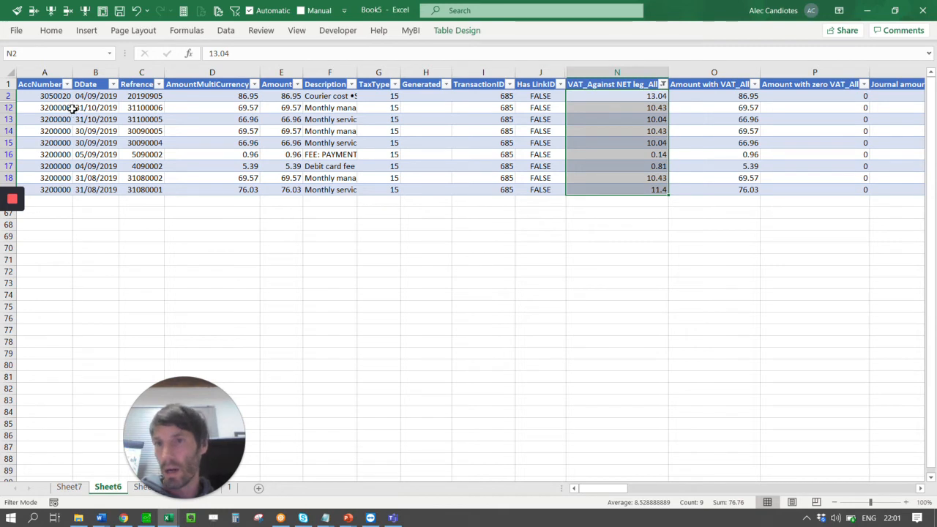
click(662, 118)
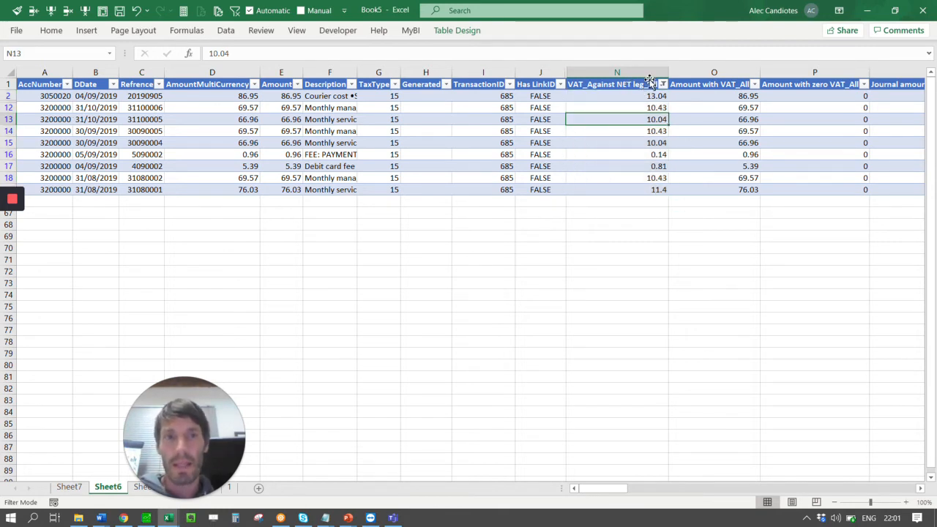
- Check the sums of the filtered VAT_Against NET leg_All and Amount columns, then compare individual amounts with their VAT in rows 14 to 16
click(650, 79)
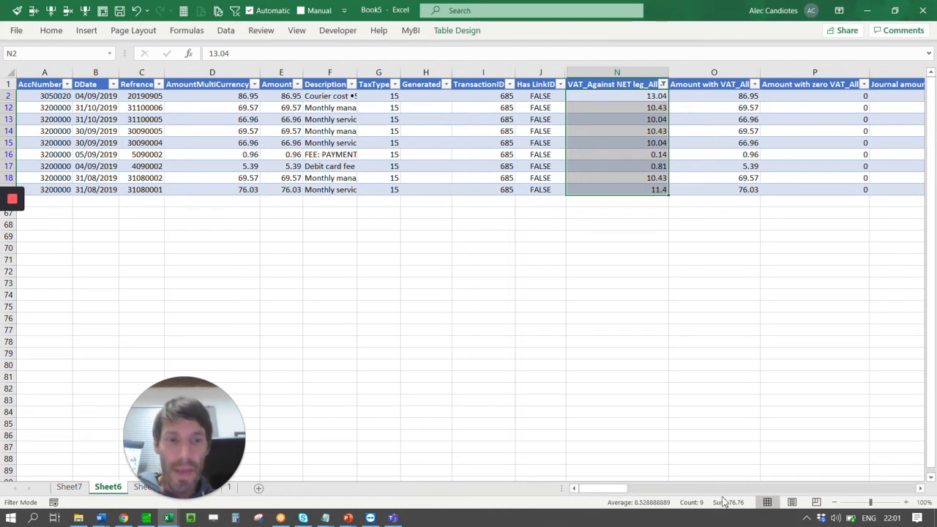
drag(291, 103, 290, 190)
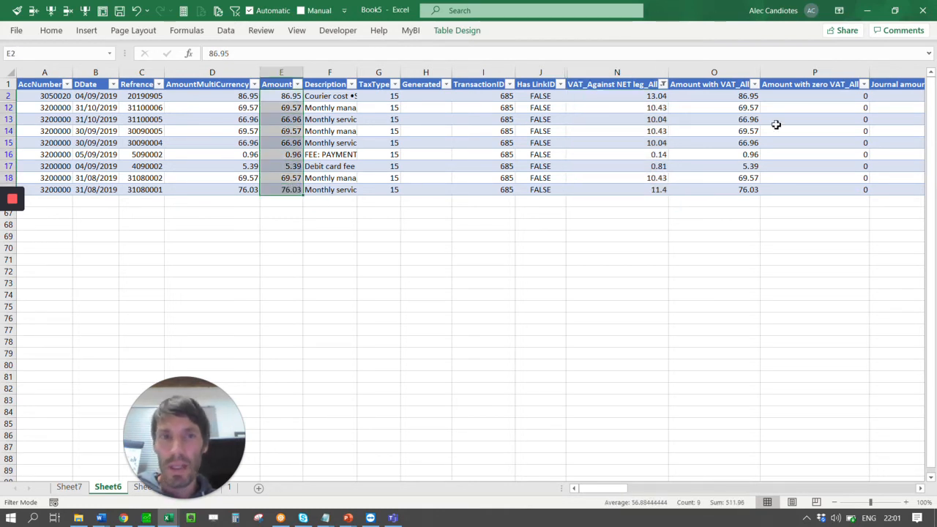
click(293, 154)
click(622, 155)
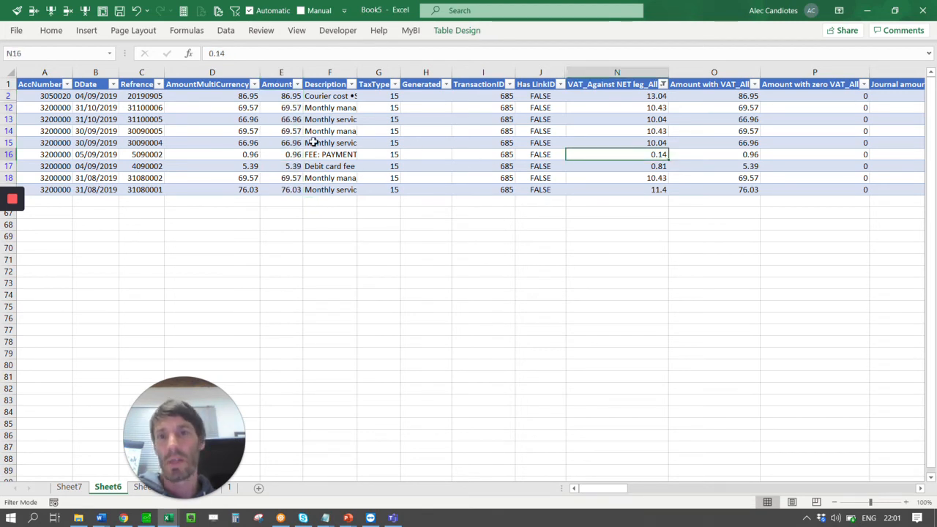
click(289, 143)
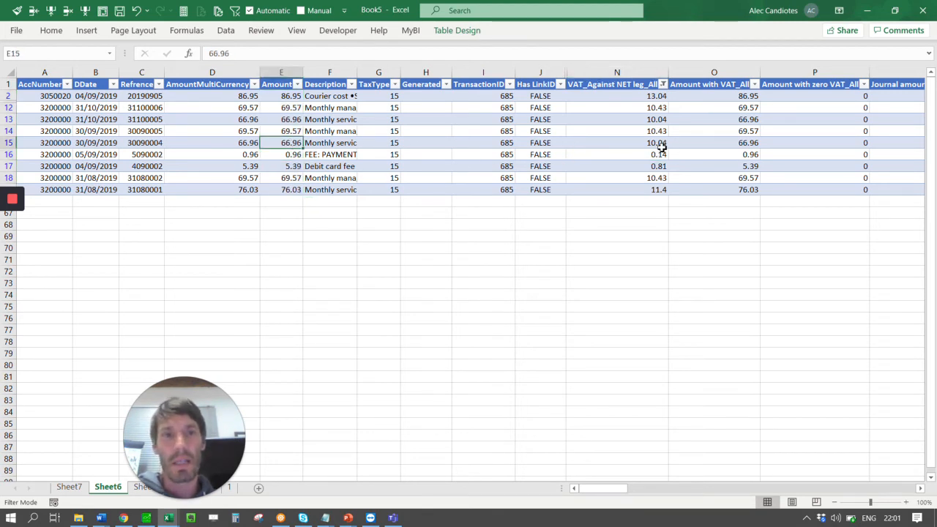
click(283, 130)
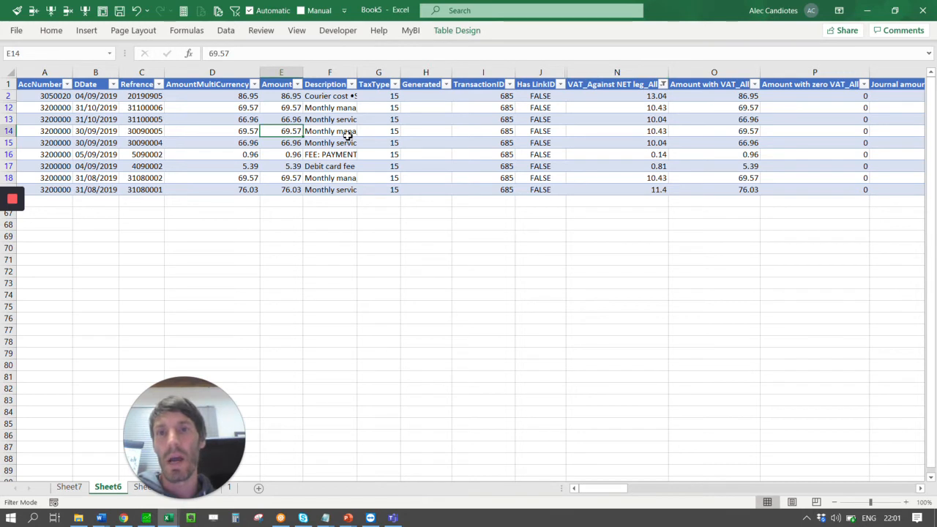
click(640, 135)
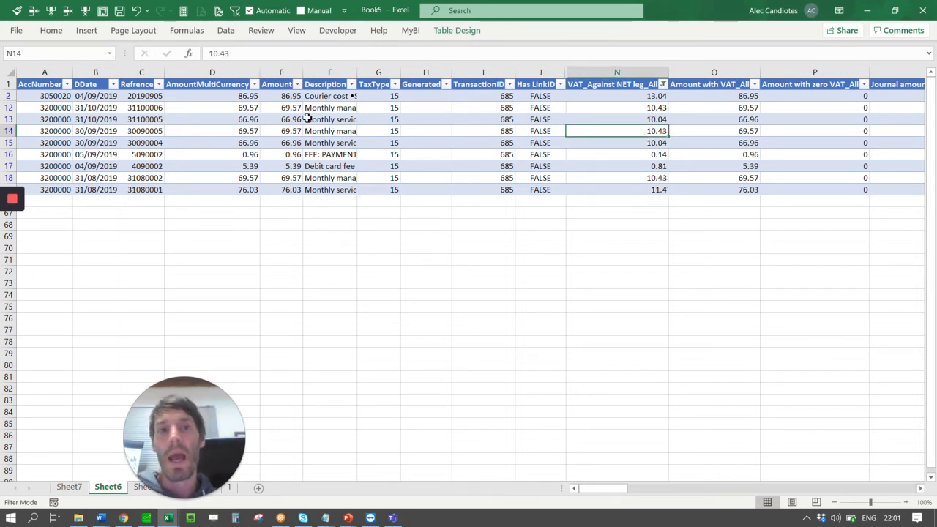
- Review the filtered Amount values, the account numbers for 3200000, and the corresponding VAT_Against NET leg_All amounts by selecting each range
drag(277, 99, 286, 189)
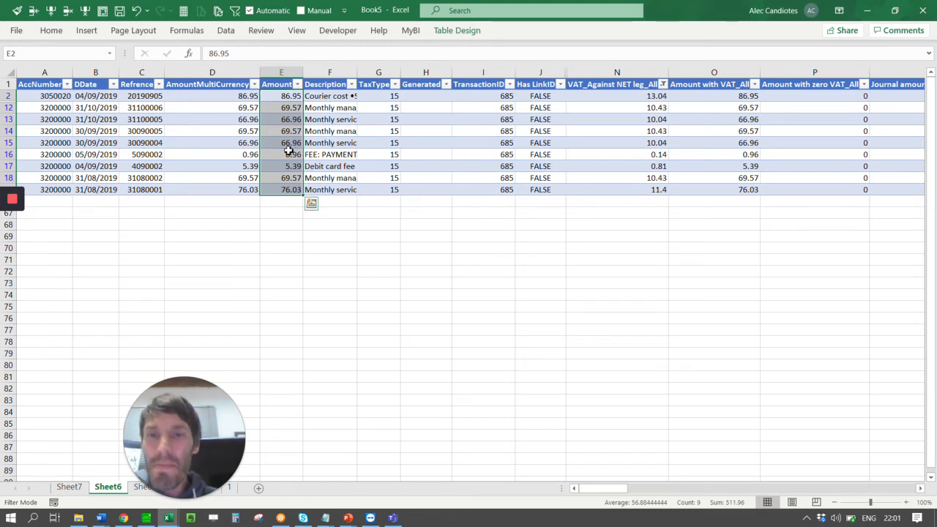
drag(57, 108, 55, 190)
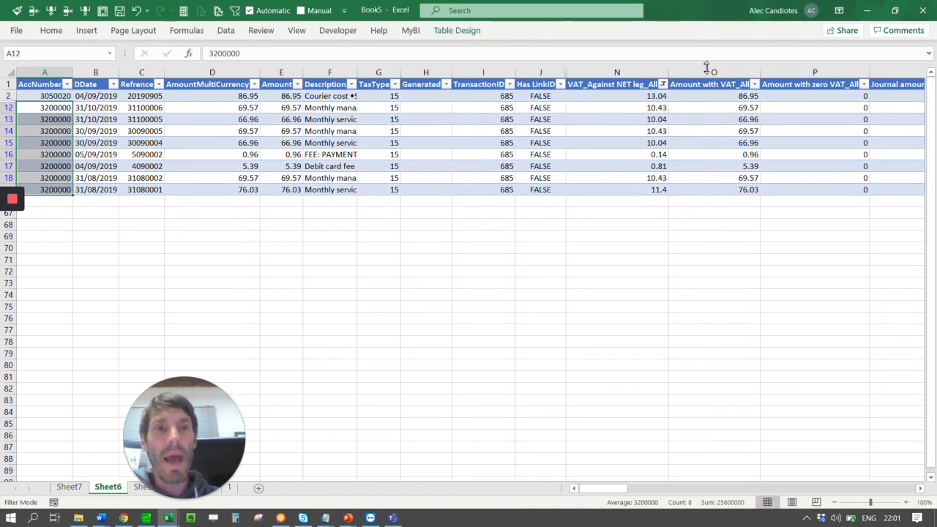
drag(646, 96, 637, 188)
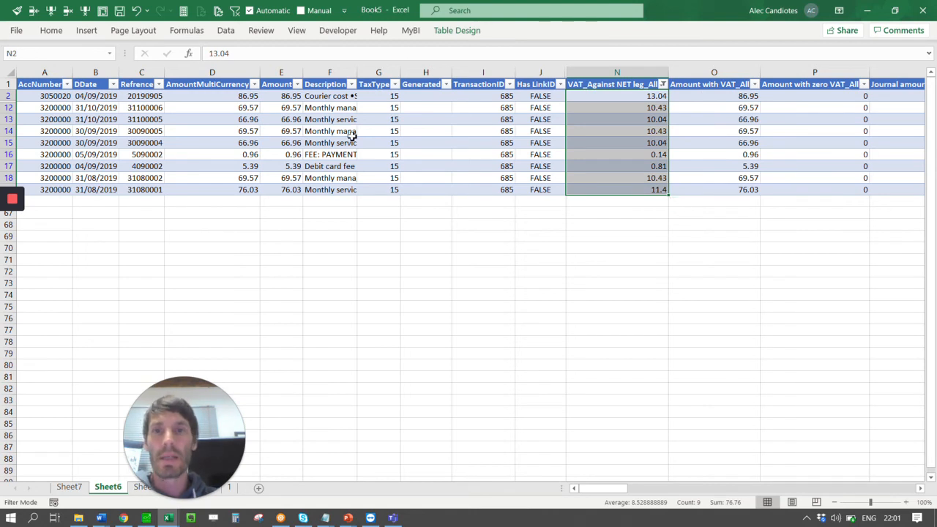